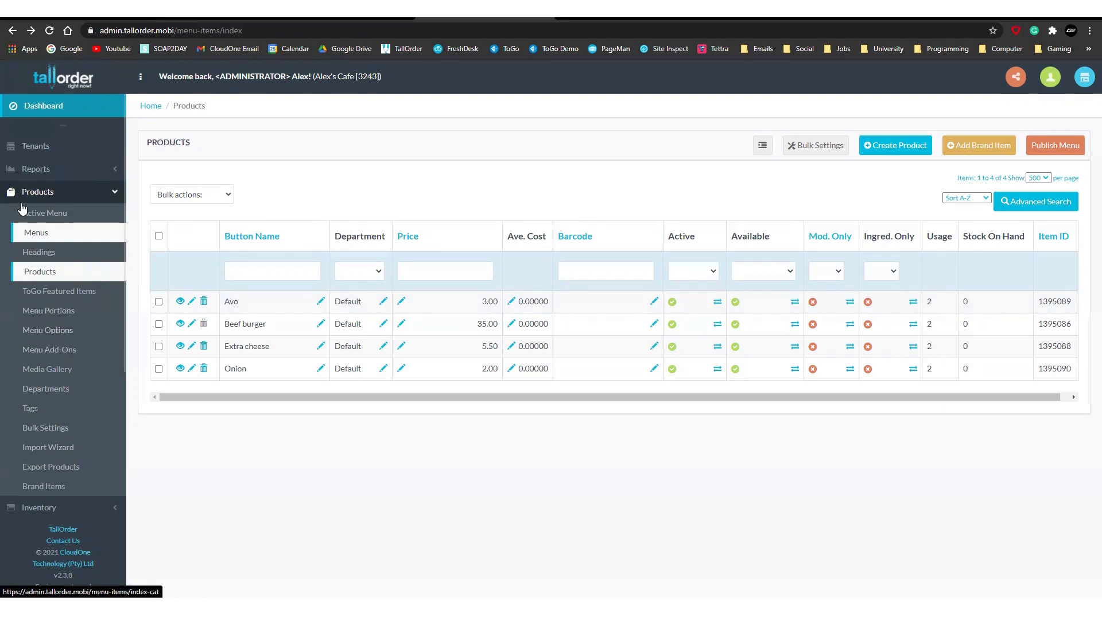
Open the Products list and start creating a new product.
click(80, 194)
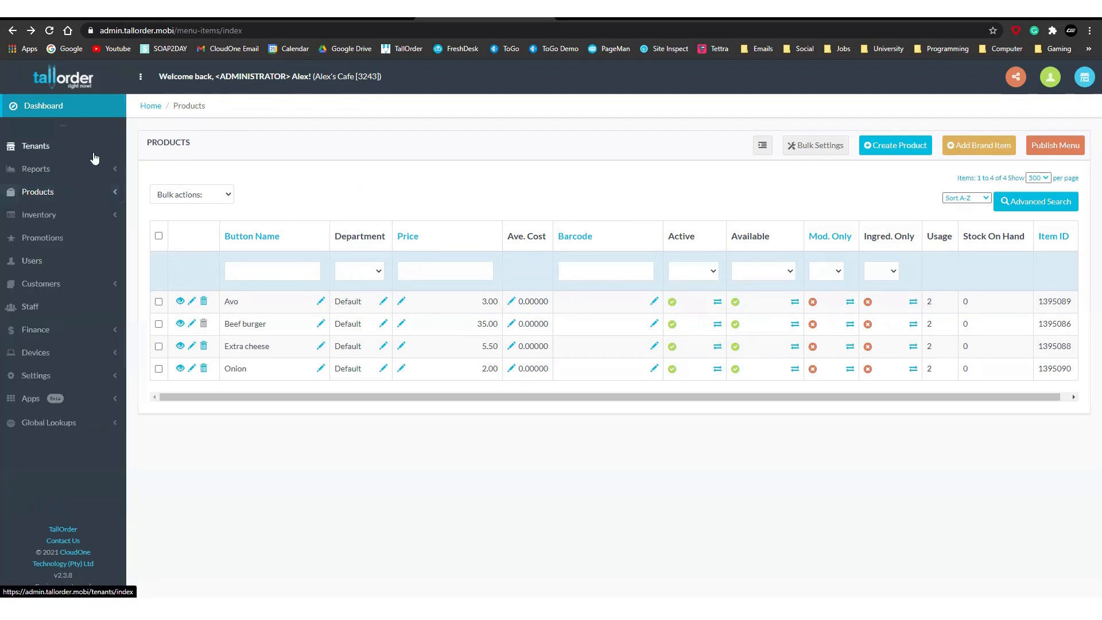
click(114, 197)
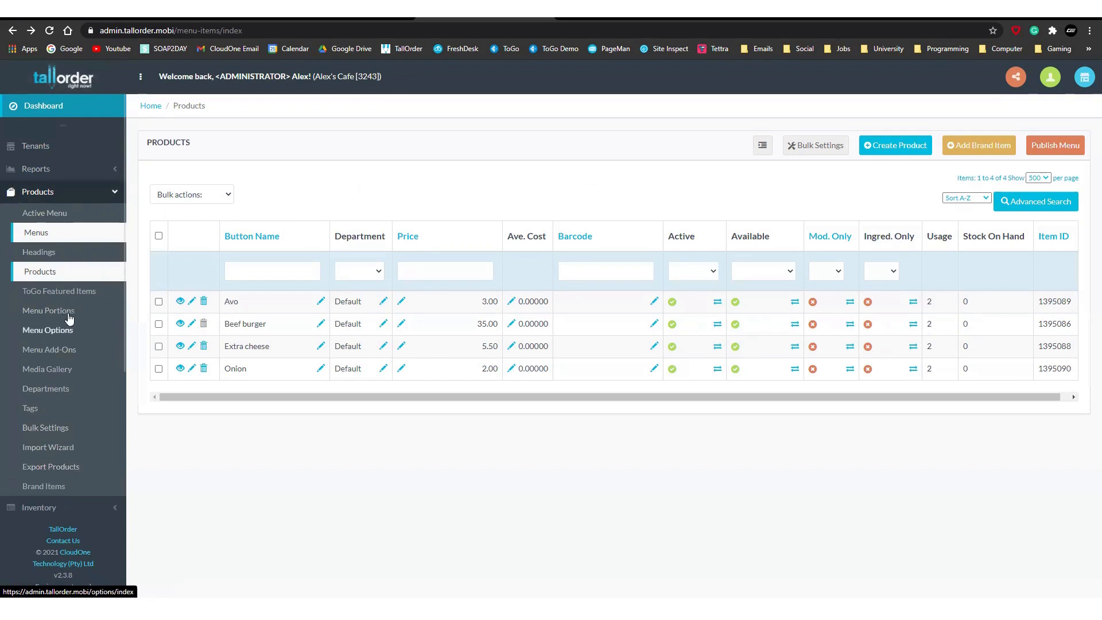
click(73, 274)
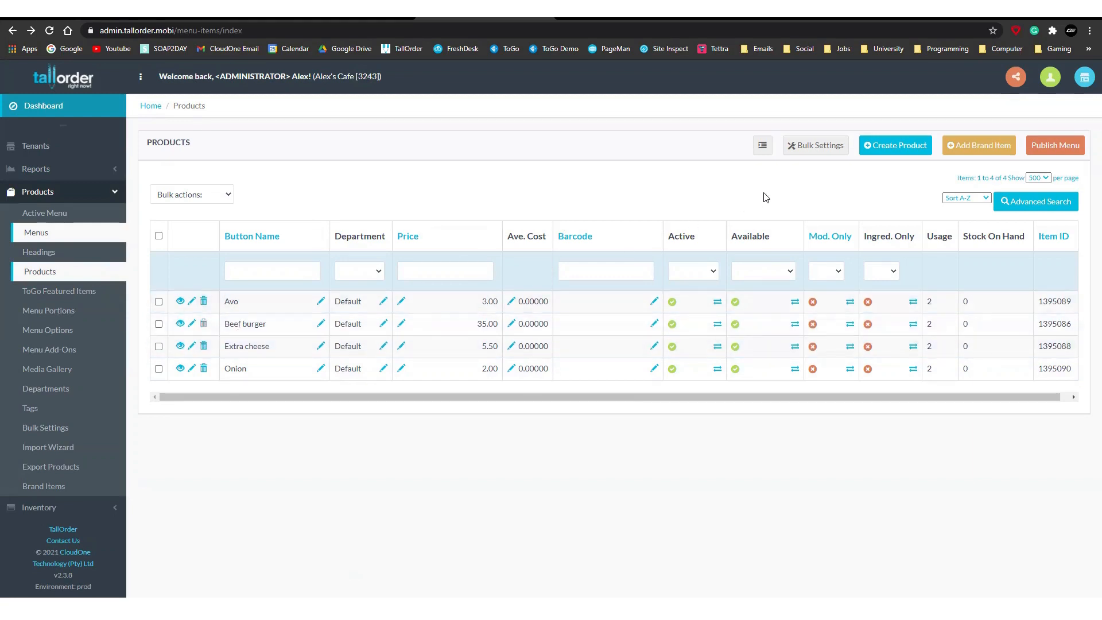
click(884, 148)
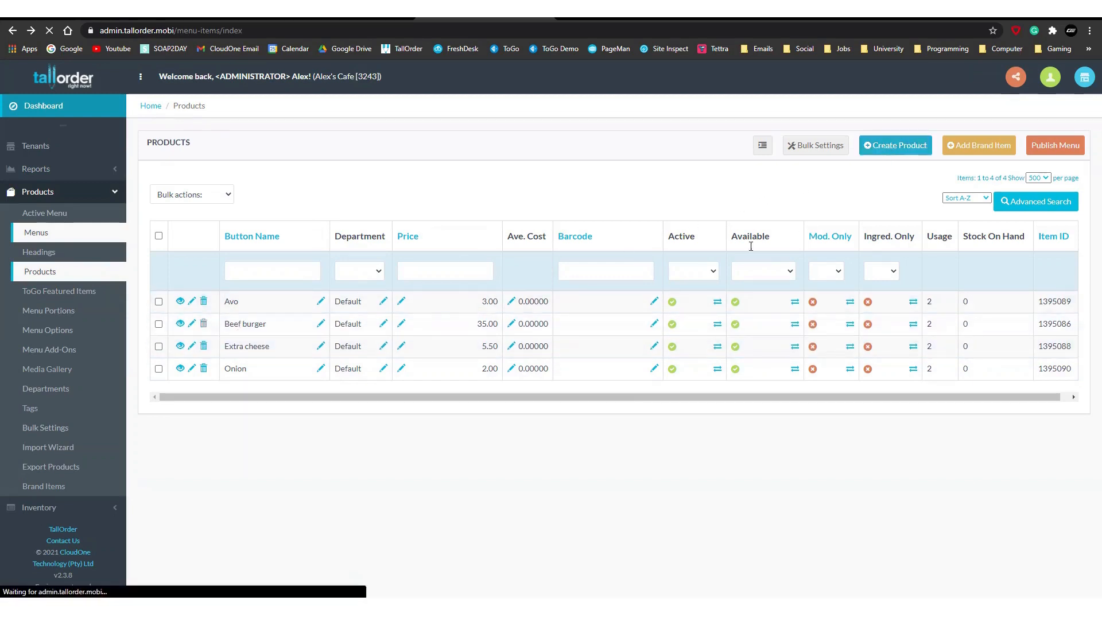
Enter "Chicken Burger" as the new product's button name.
click(343, 171)
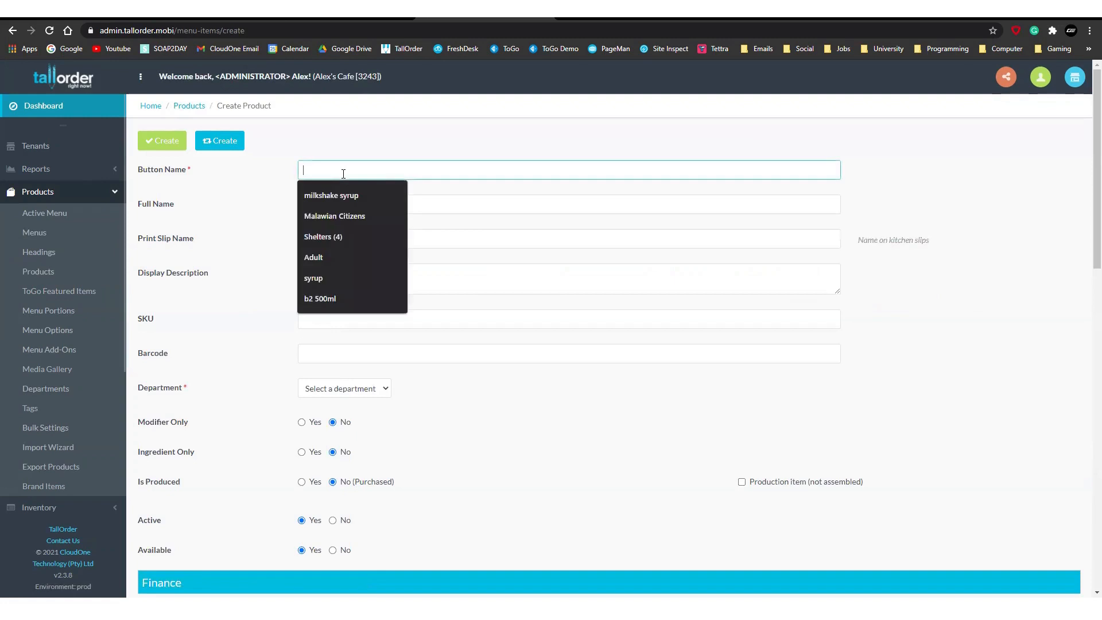
text(Chick)
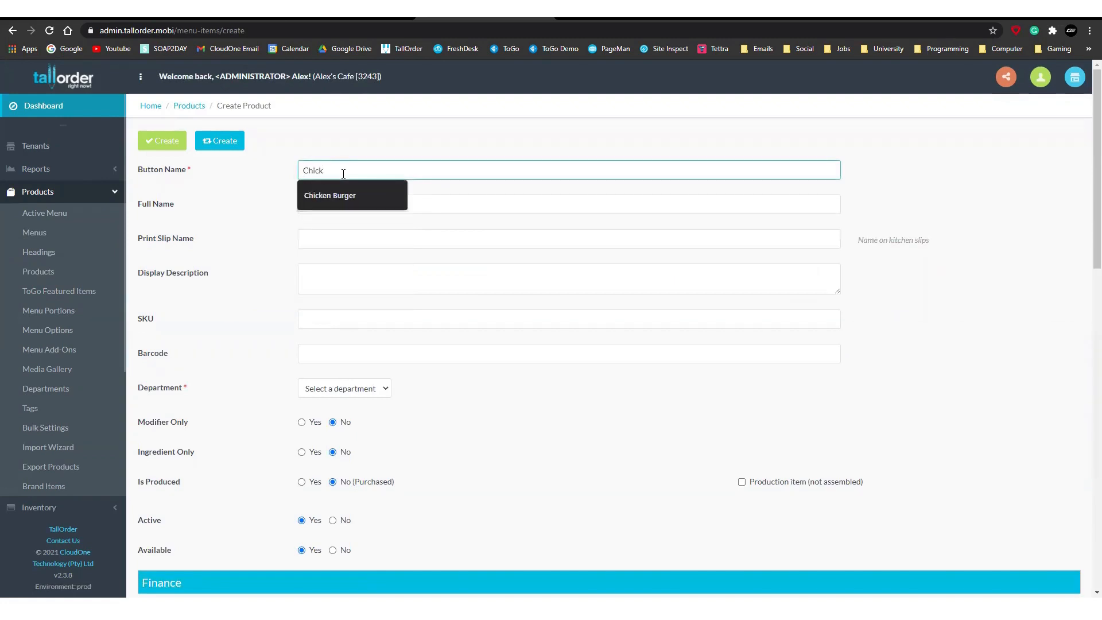
click(341, 195)
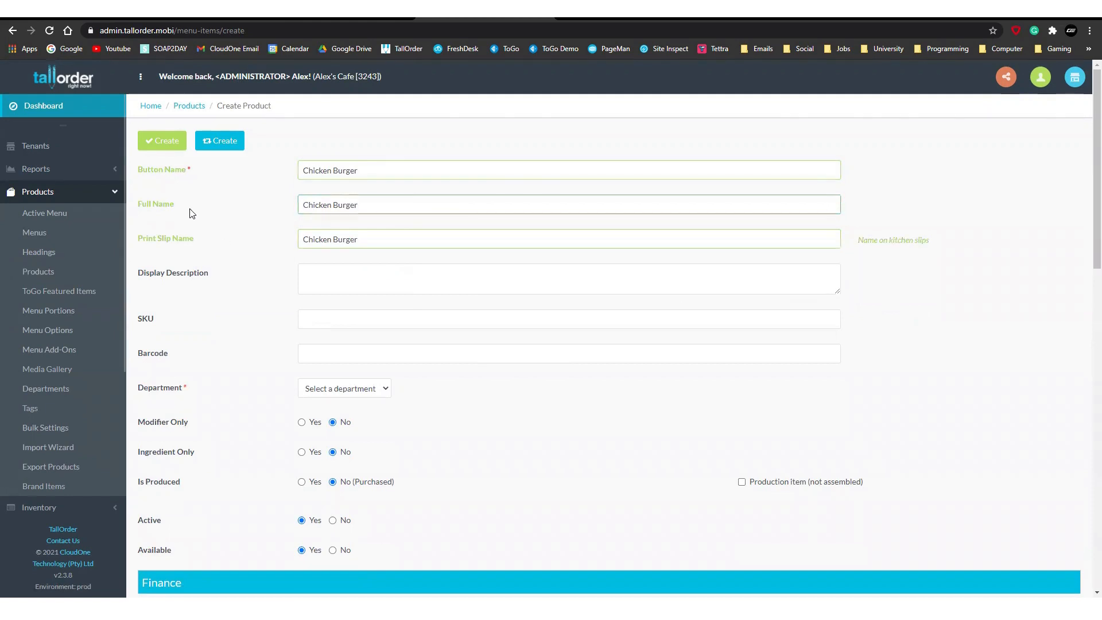
drag(137, 169, 186, 169)
click(185, 169)
click(197, 168)
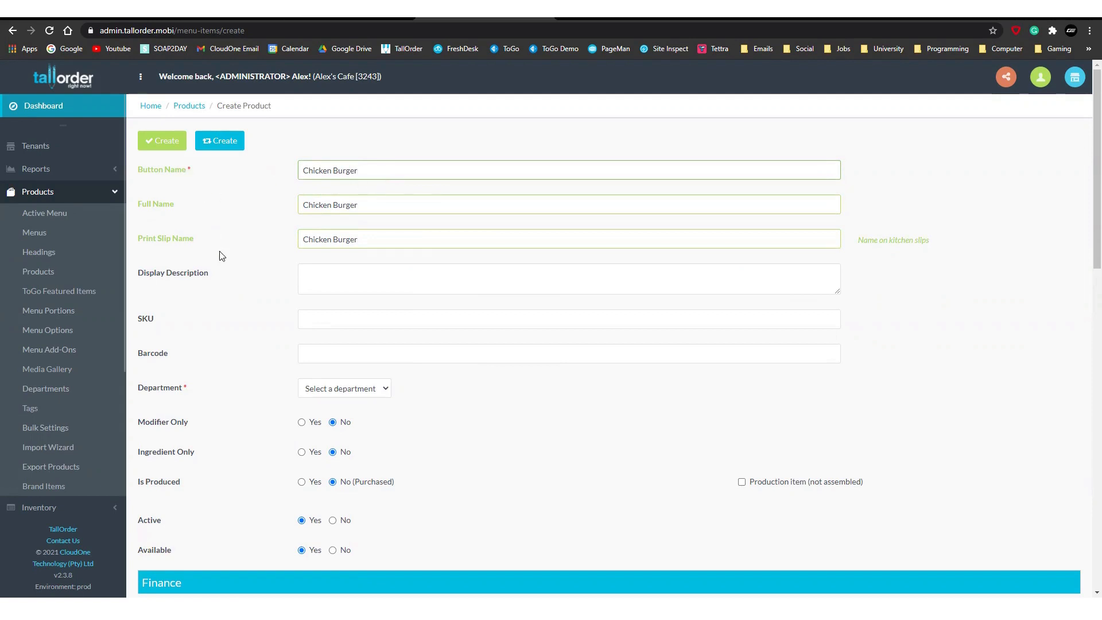
Leave the display description, SKU and barcode blank and assign the product to the Default department.
scroll(195, 275, down, 6)
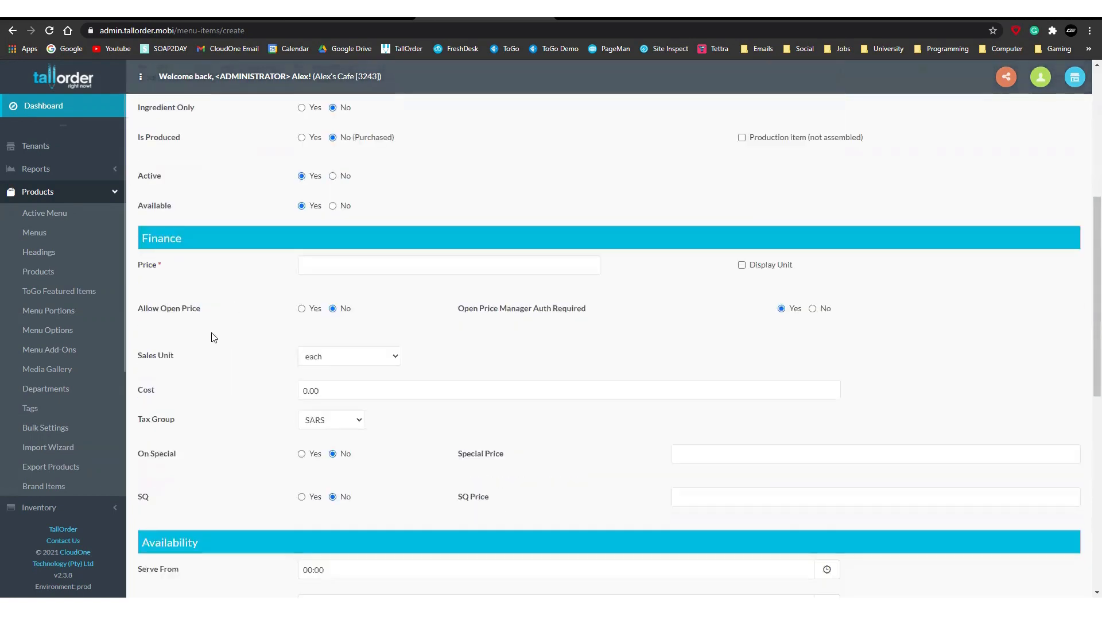
scroll(221, 276, up, 6)
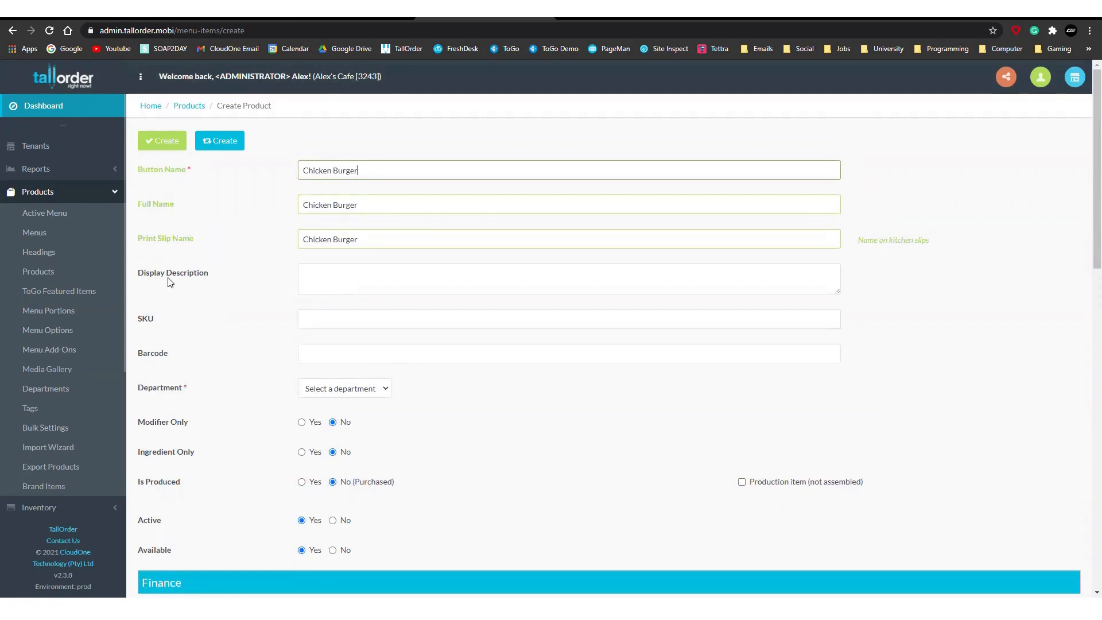
scroll(173, 281, down, 1)
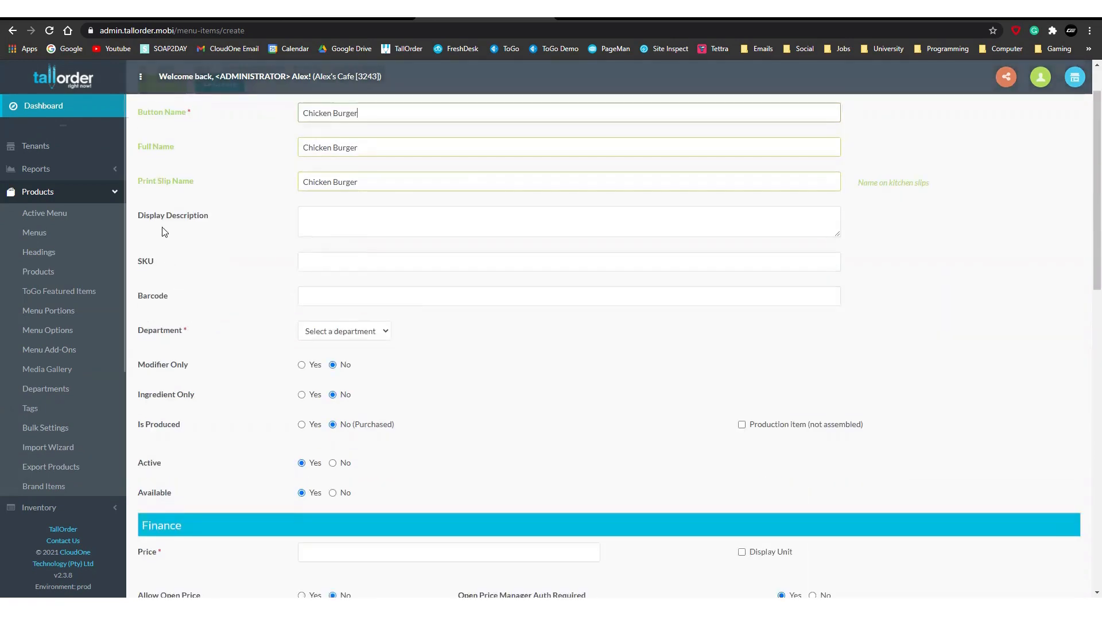
click(350, 230)
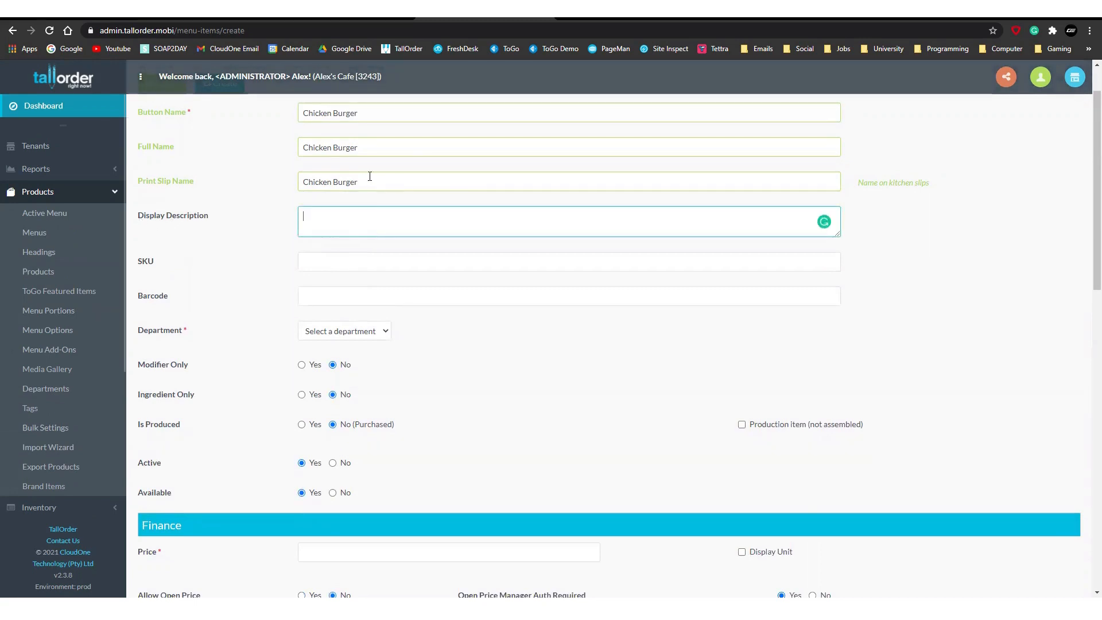
scroll(360, 244, down, 1)
click(347, 206)
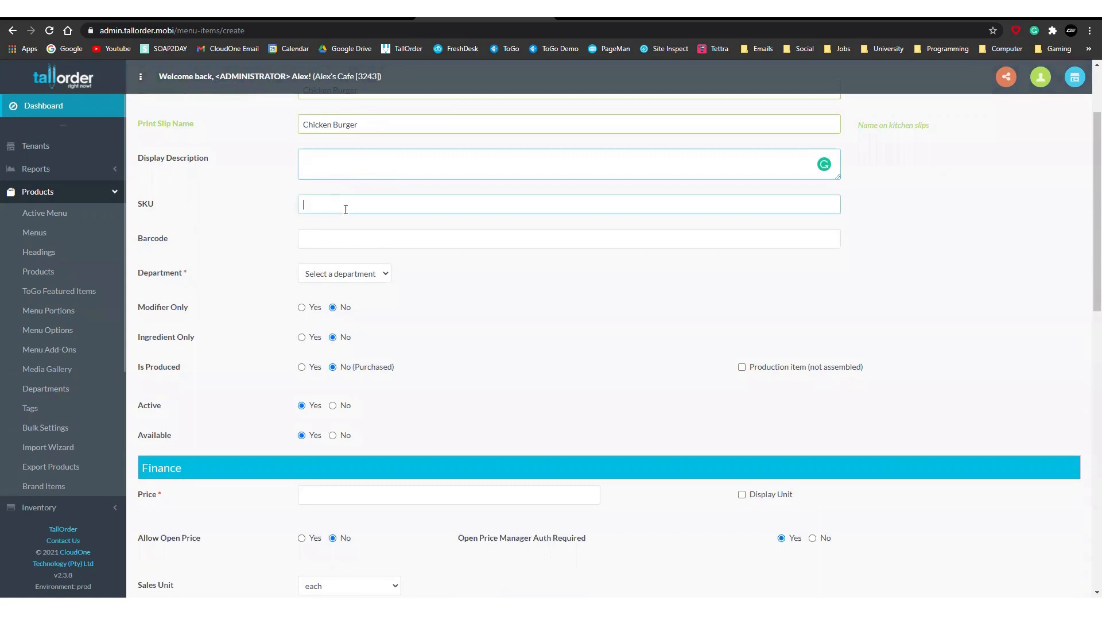
click(367, 234)
scroll(536, 251, down, 1)
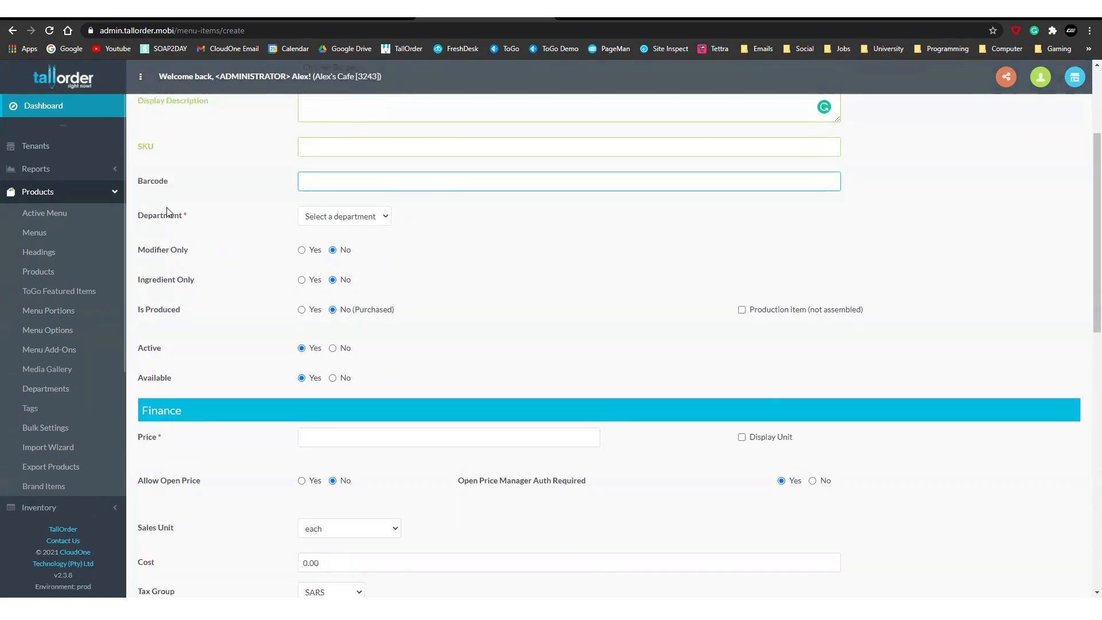
click(339, 217)
click(332, 242)
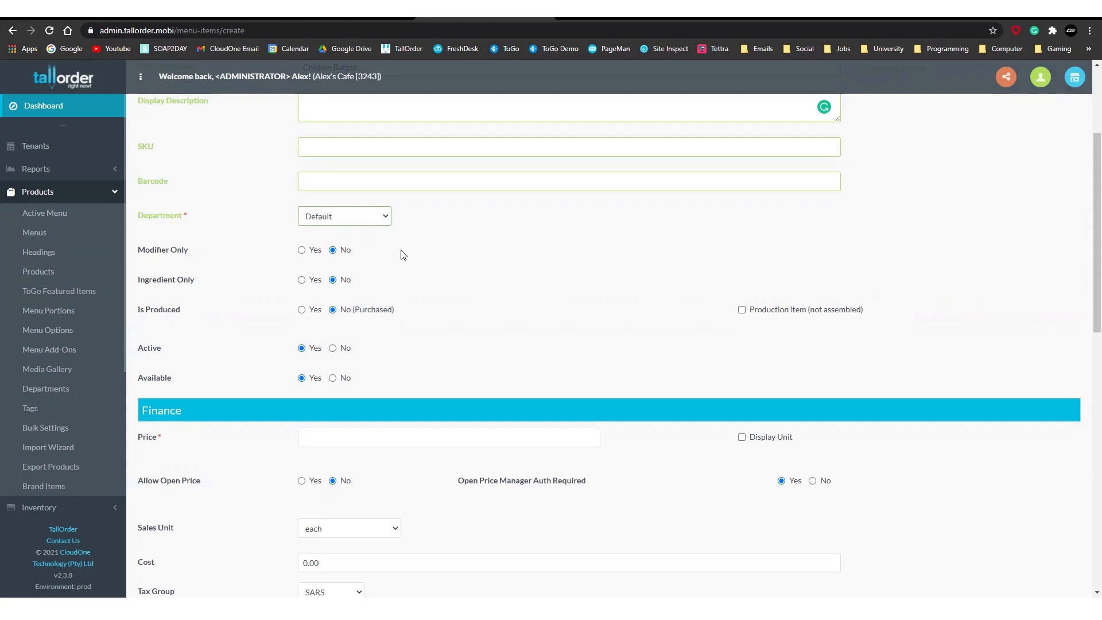
Review the product's names, department and the Modifier Only, Ingredient Only, Is Produced, Active and Available settings.
scroll(403, 254, up, 2)
scroll(381, 322, down, 1)
scroll(351, 278, up, 3)
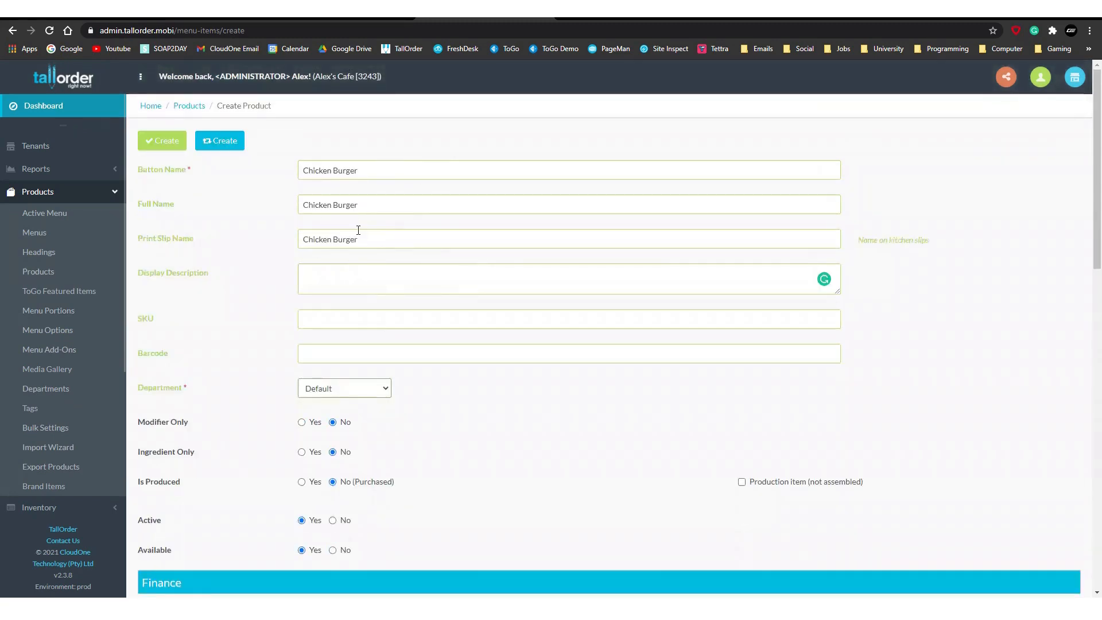
scroll(356, 316, down, 3)
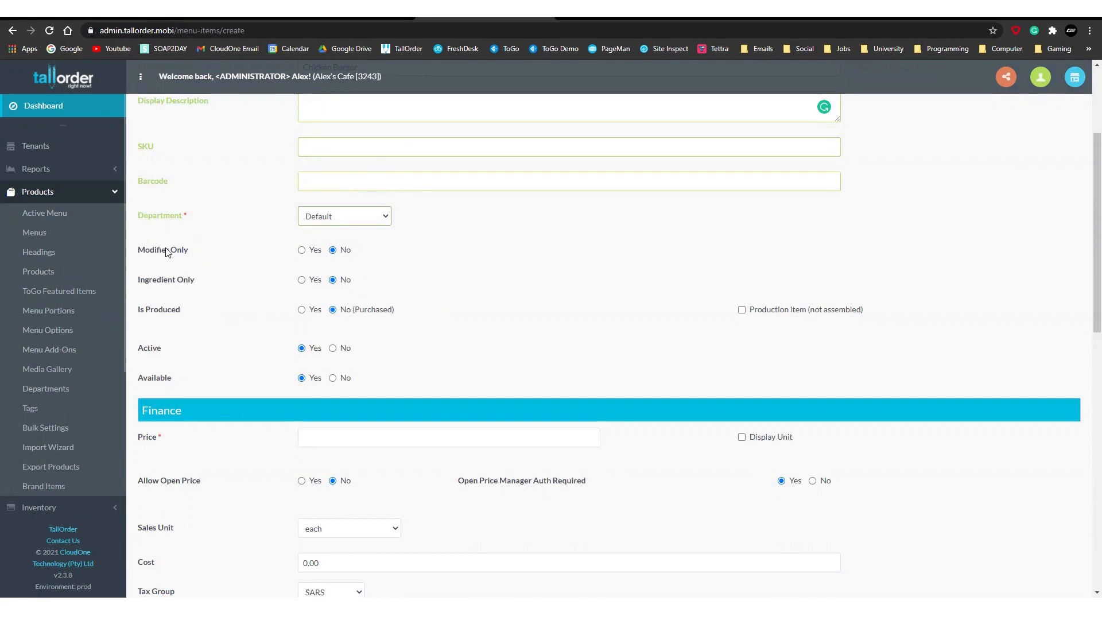
scroll(422, 290, up, 3)
scroll(433, 268, down, 1)
scroll(432, 268, down, 1)
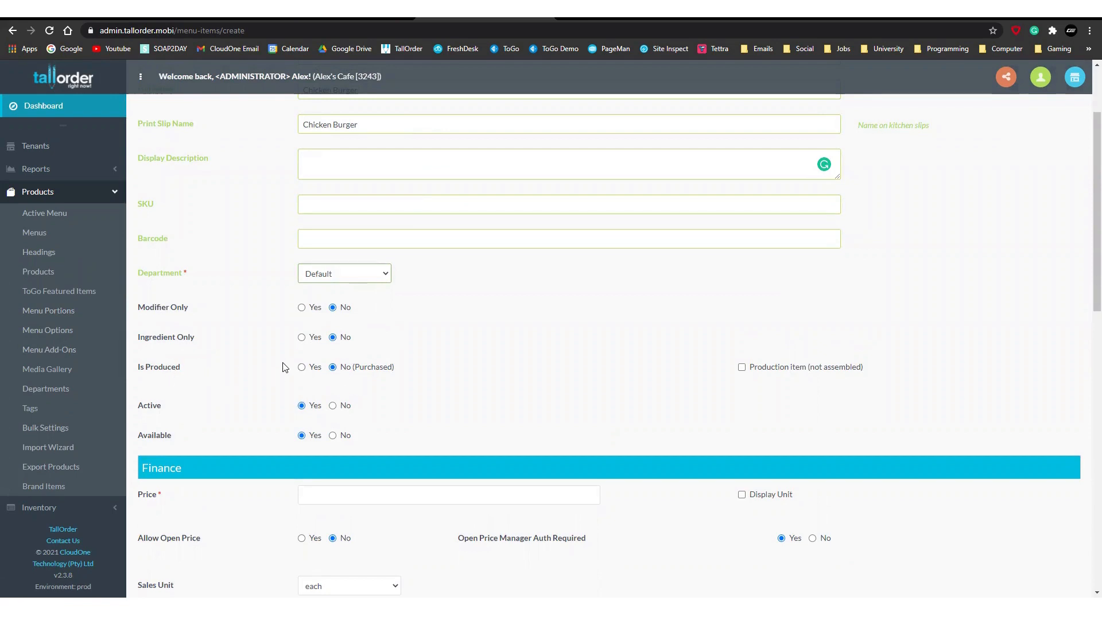
scroll(358, 376, up, 2)
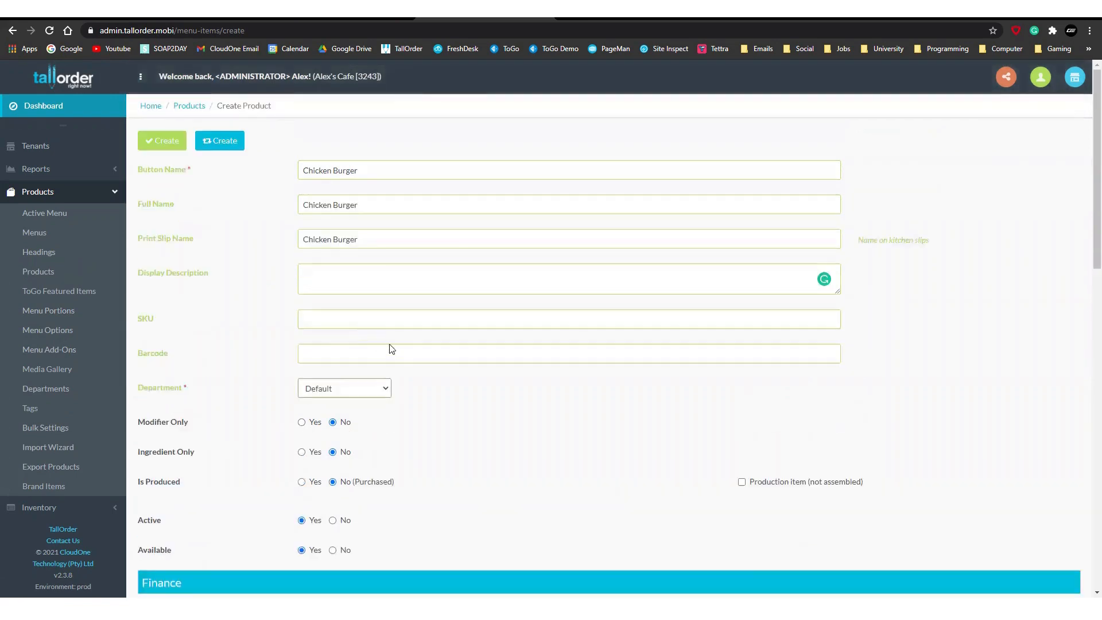
scroll(389, 349, down, 4)
scroll(374, 316, up, 3)
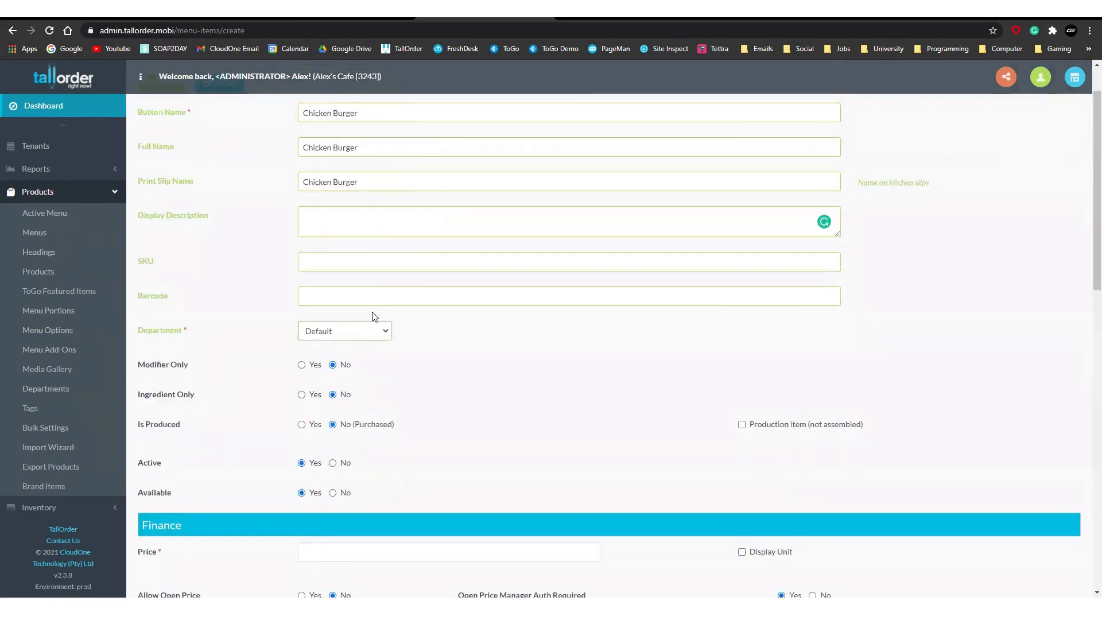
scroll(337, 216, up, 1)
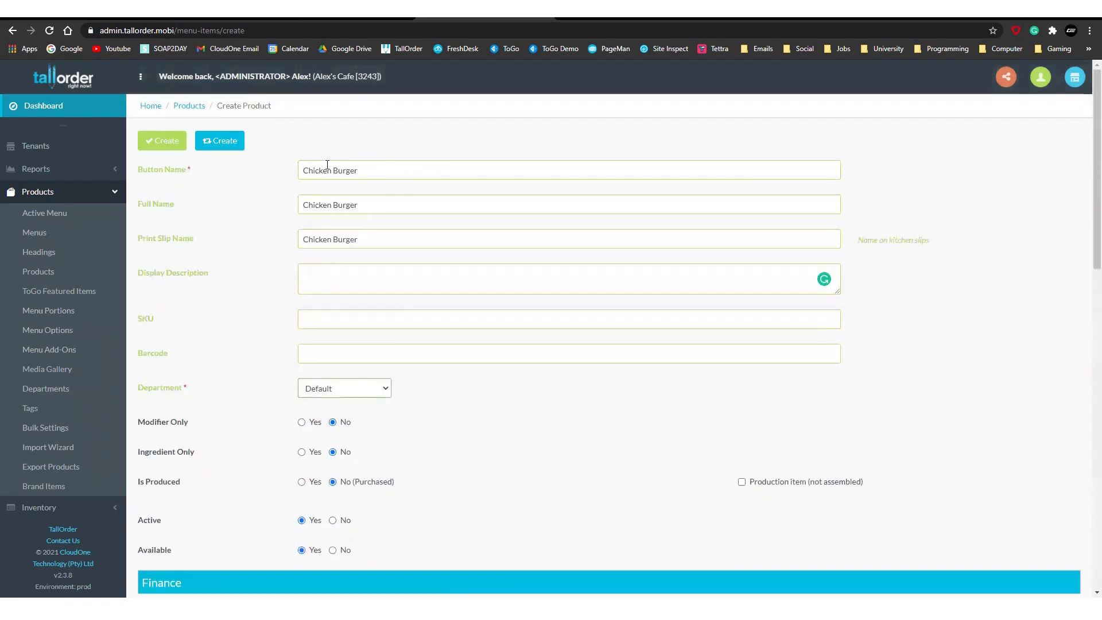
scroll(382, 269, down, 2)
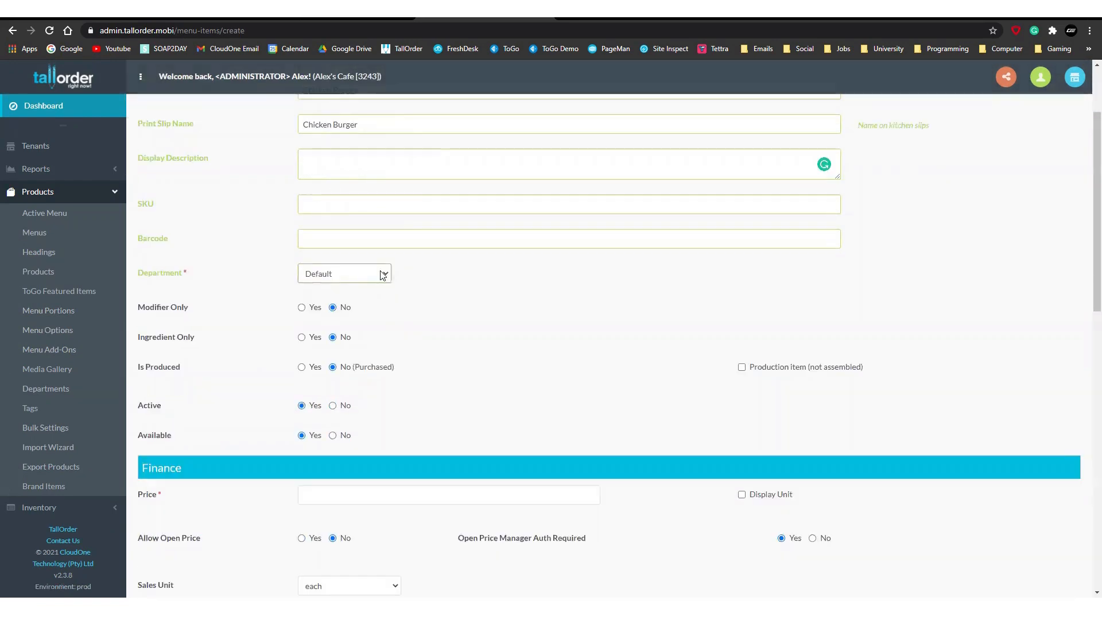
Set the product's price to 35 in the Finance section.
scroll(428, 307, down, 2)
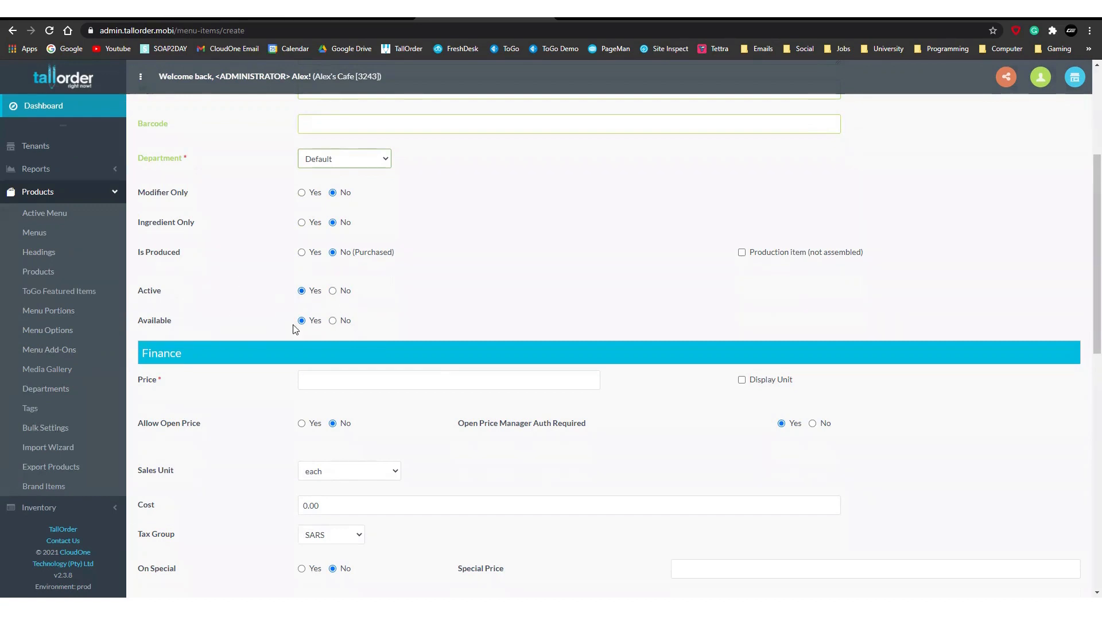
scroll(317, 316, down, 2)
click(364, 265)
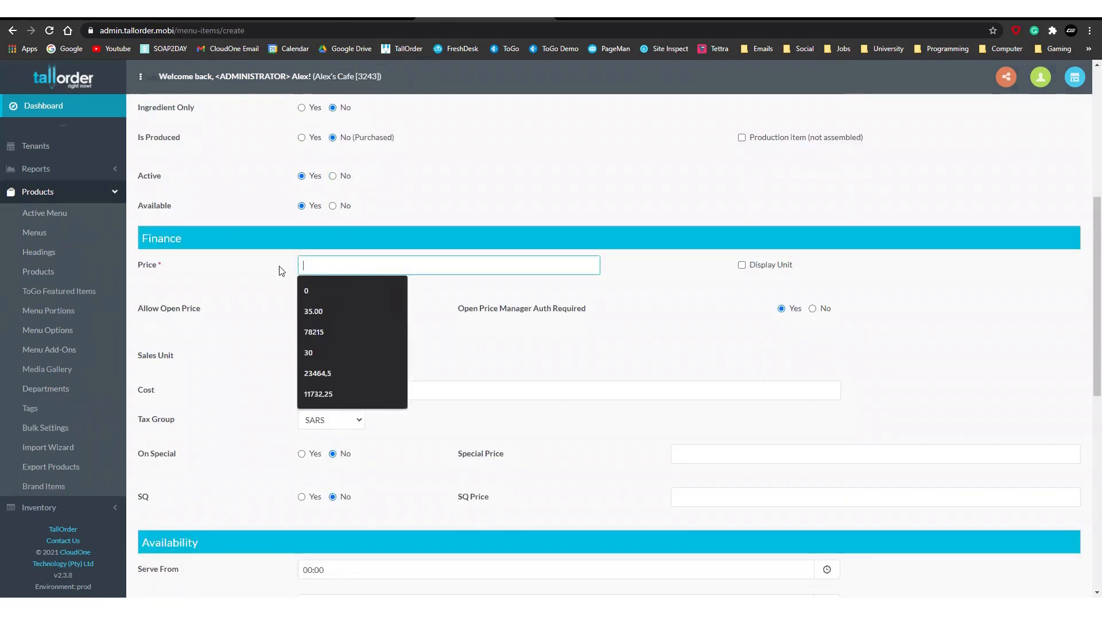
click(484, 289)
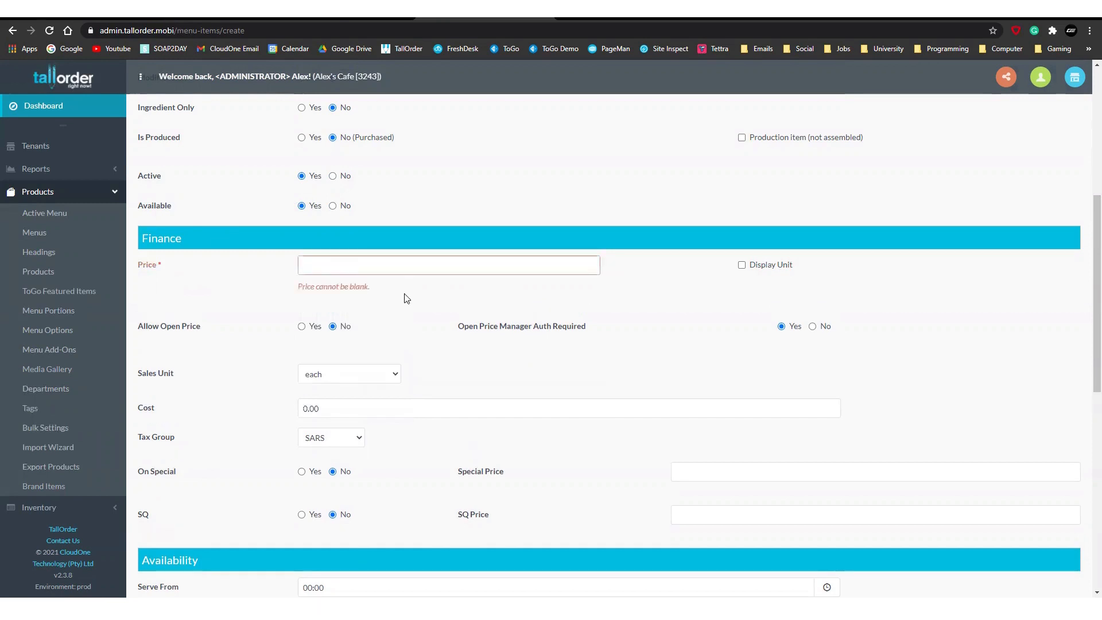
click(439, 266)
click(439, 295)
scroll(439, 299, down, 1)
click(320, 208)
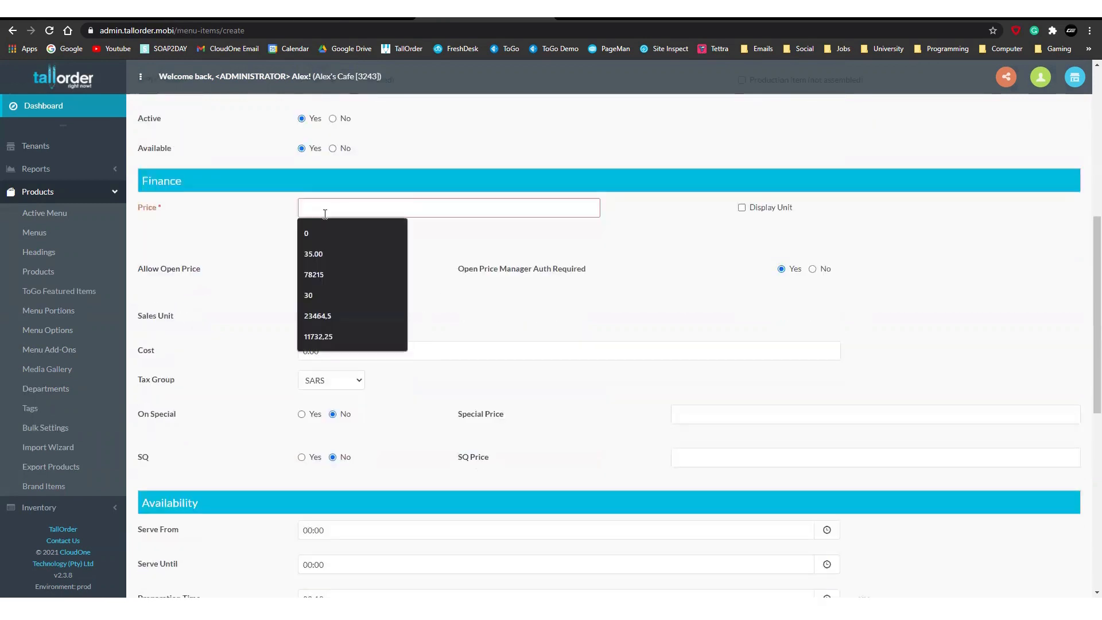
text(35)
click(448, 261)
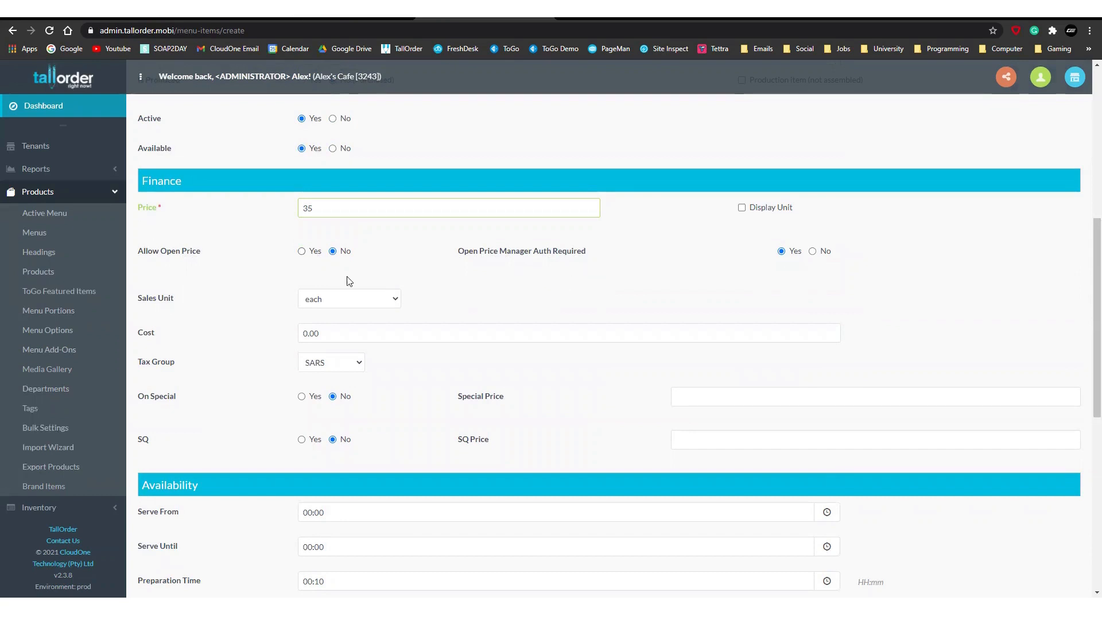
Examine the sales unit, cost, tax group and special price settings in the Finance section.
scroll(349, 280, down, 7)
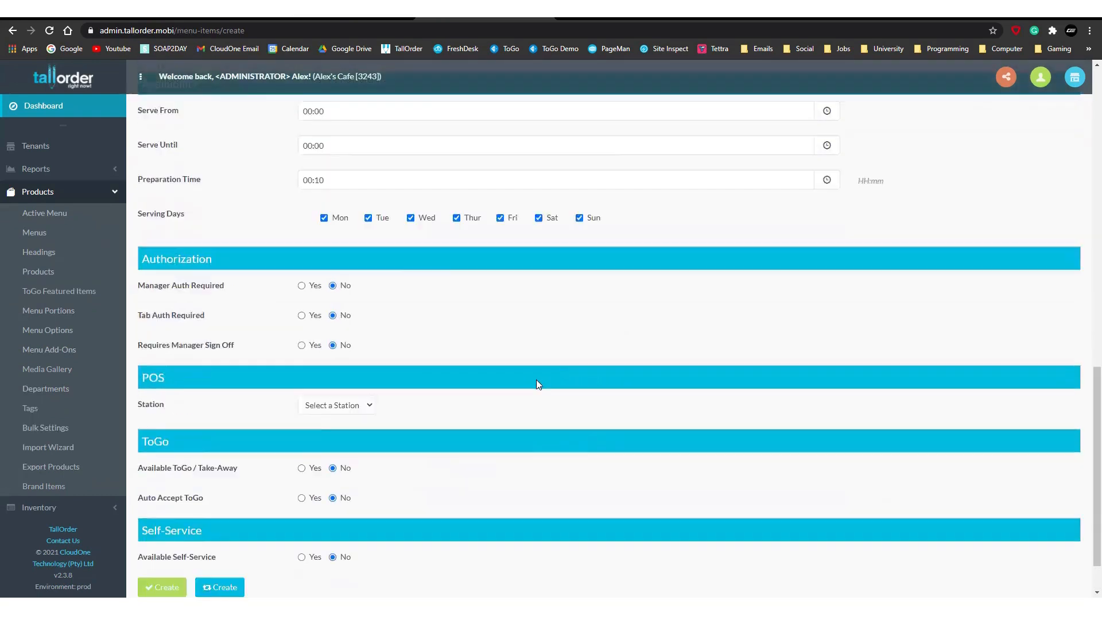
scroll(538, 383, up, 7)
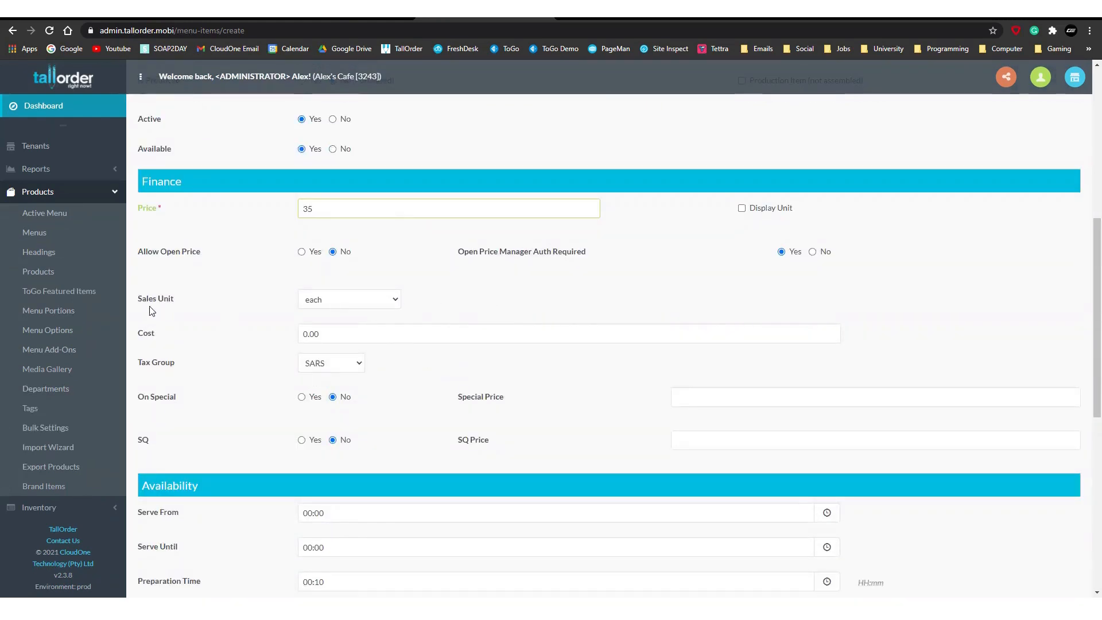
click(348, 301)
click(348, 301)
scroll(447, 325, up, 5)
scroll(447, 325, down, 5)
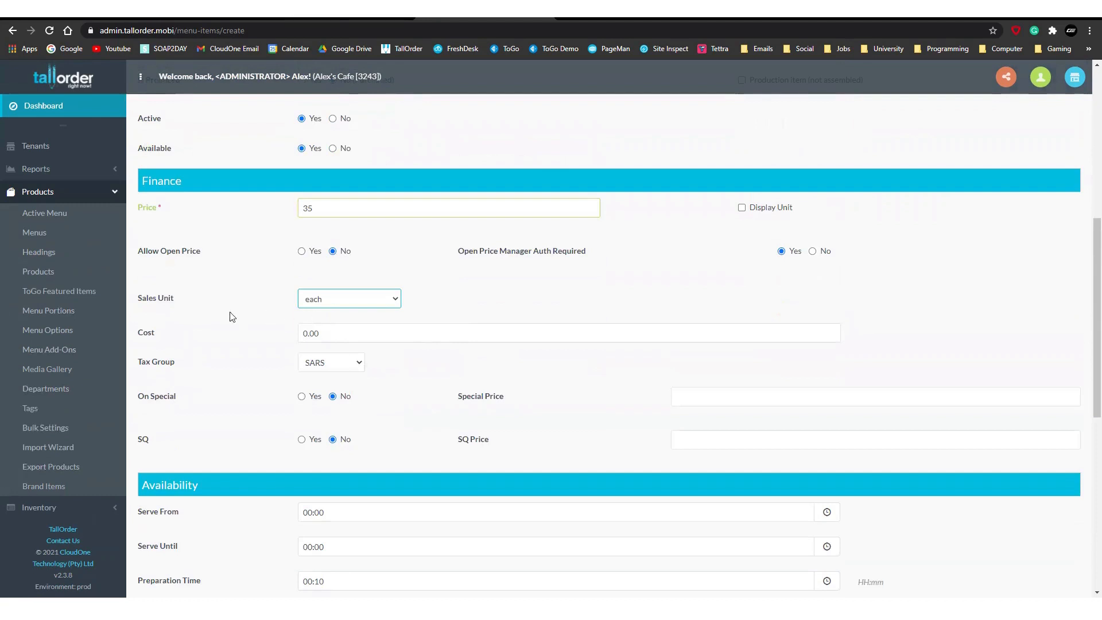
scroll(451, 309, down, 1)
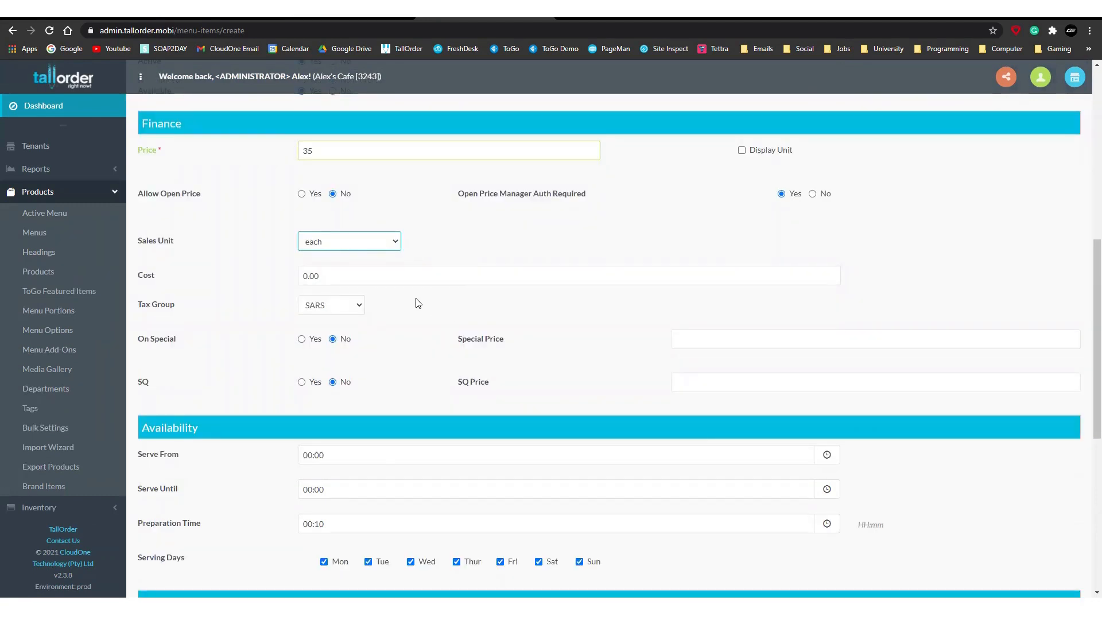
click(345, 278)
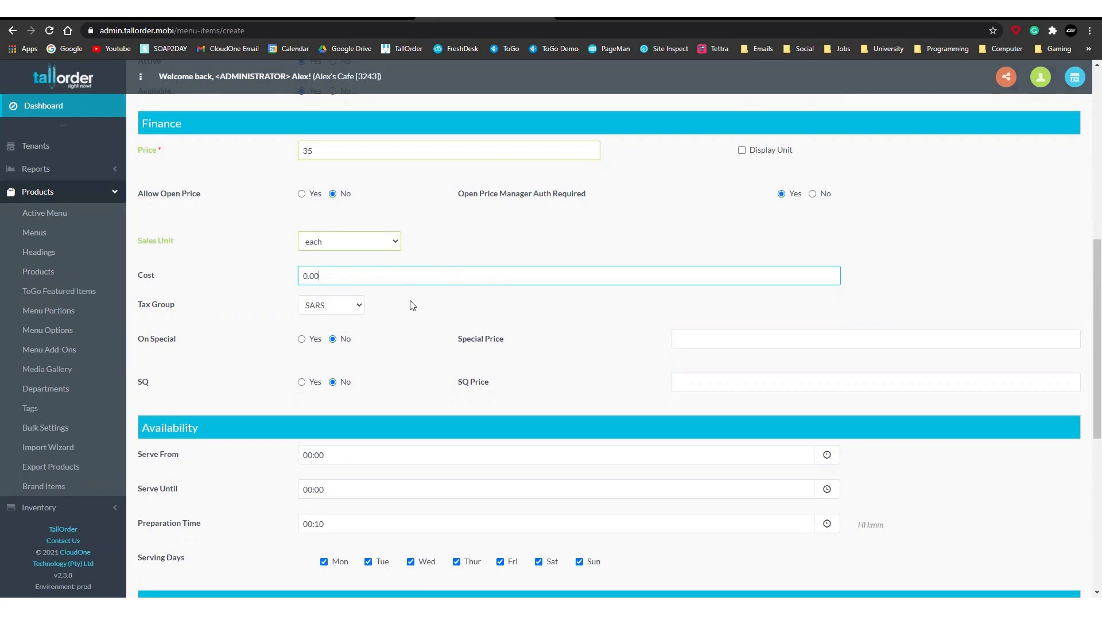
scroll(460, 300, down, 1)
click(354, 253)
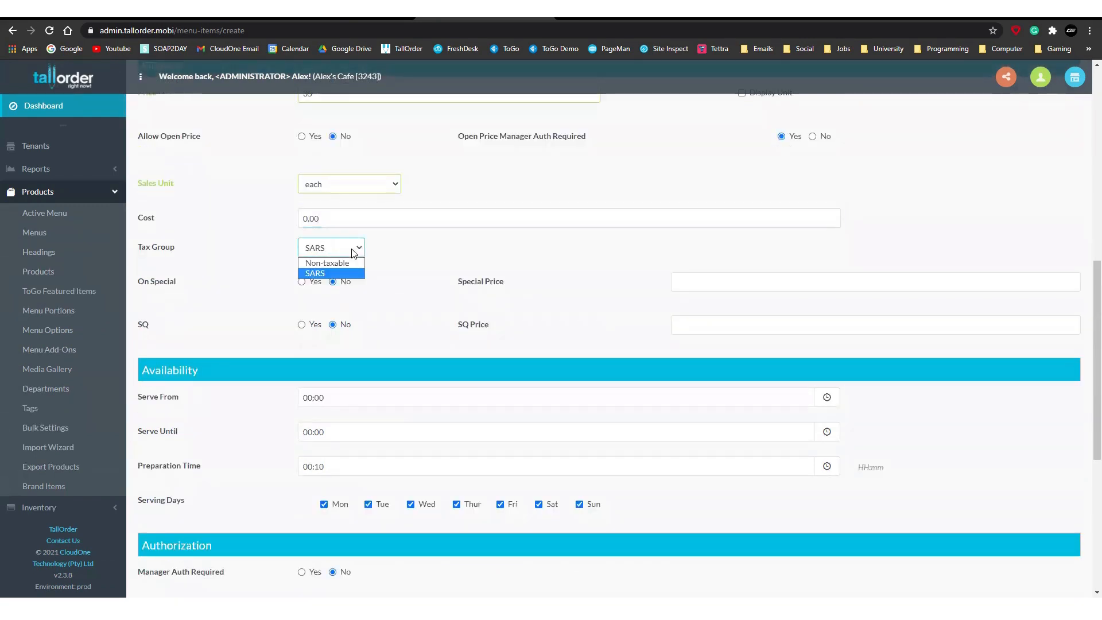
click(353, 252)
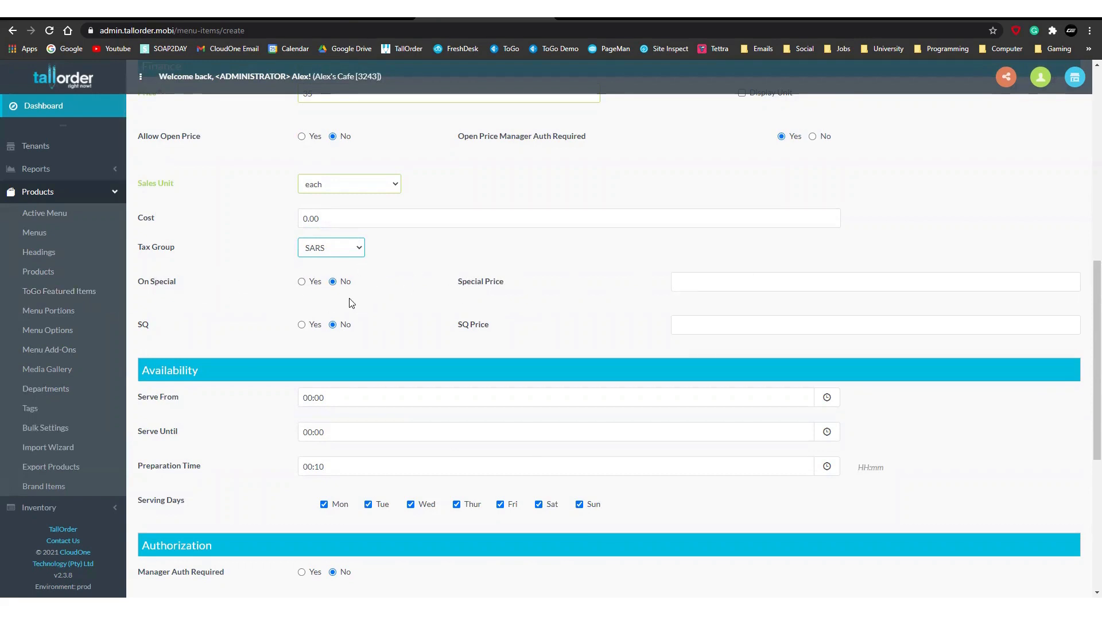
click(721, 281)
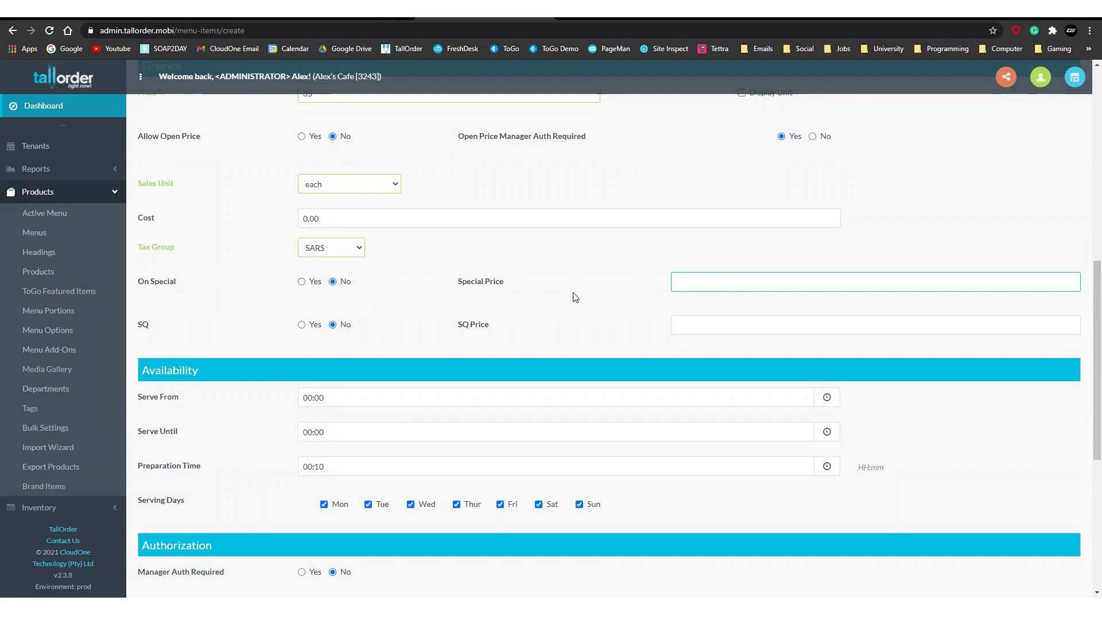
Review the product's SQ pricing, serving times, preparation time and serving days.
scroll(573, 296, down, 2)
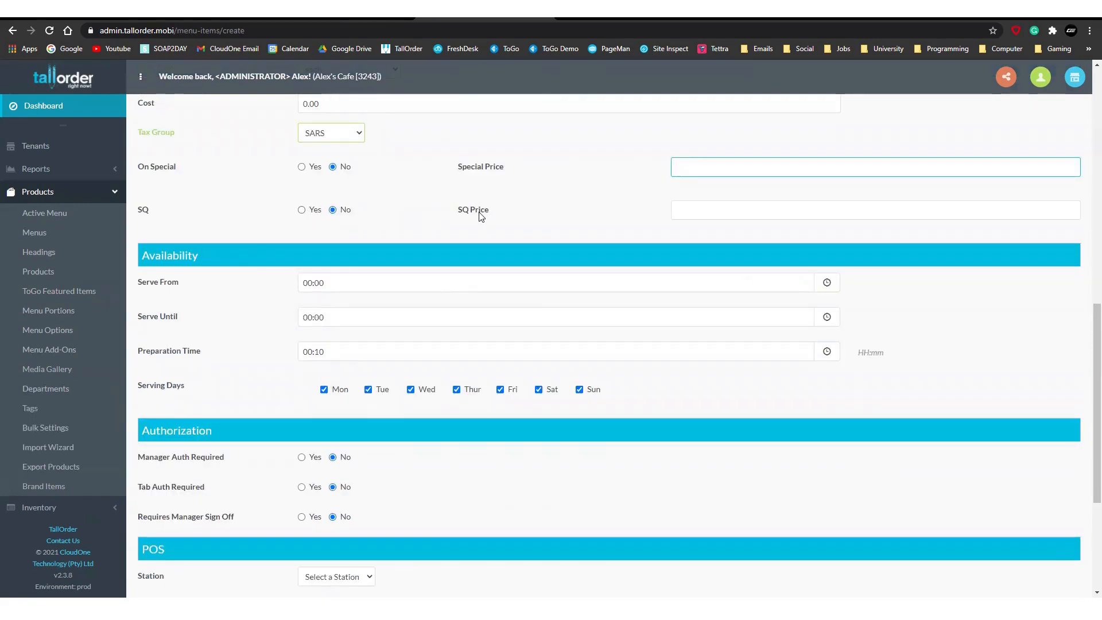
click(722, 213)
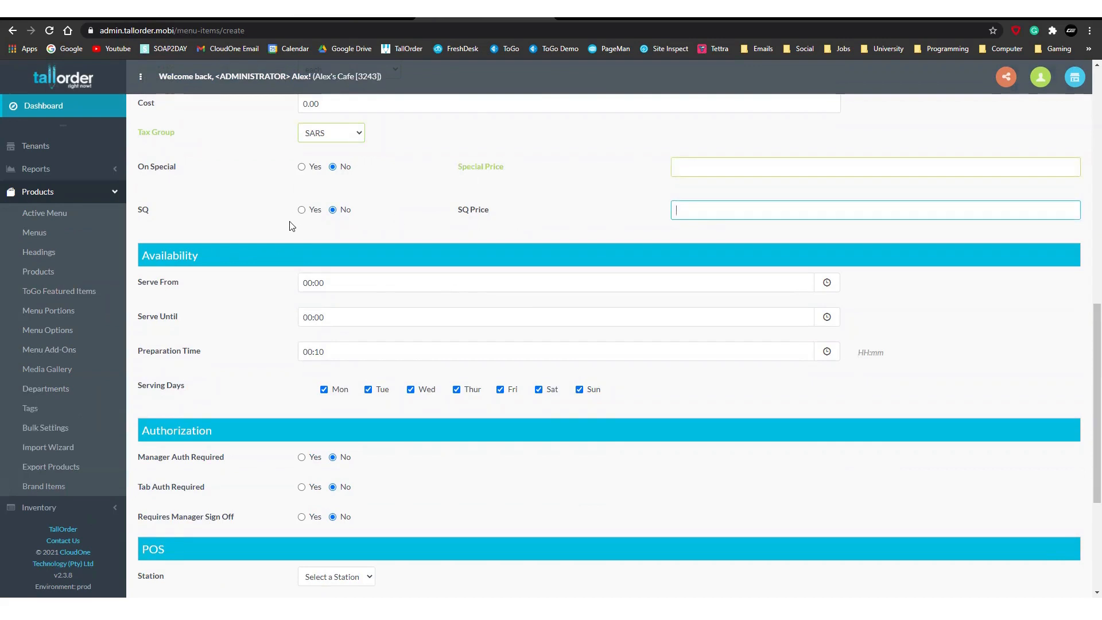
scroll(305, 256, down, 1)
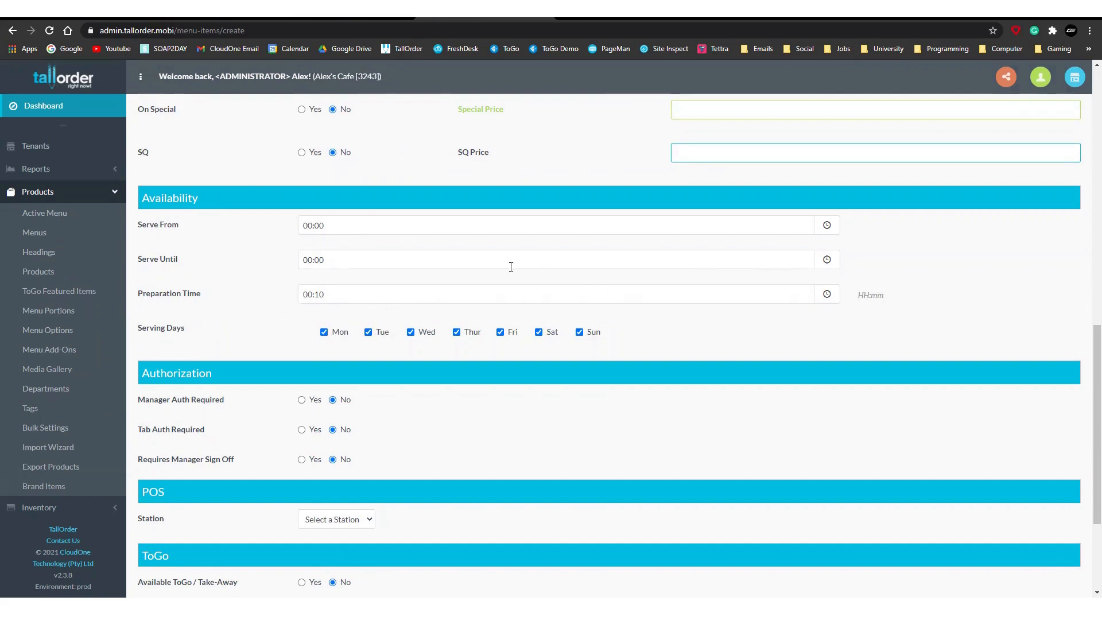
click(324, 332)
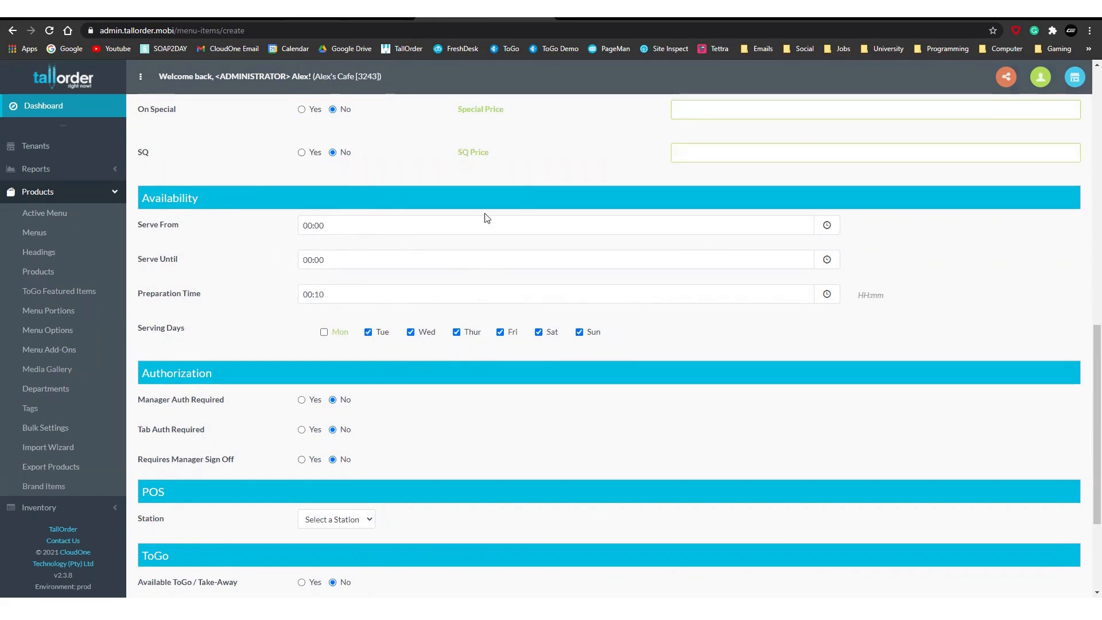
scroll(414, 315, down, 2)
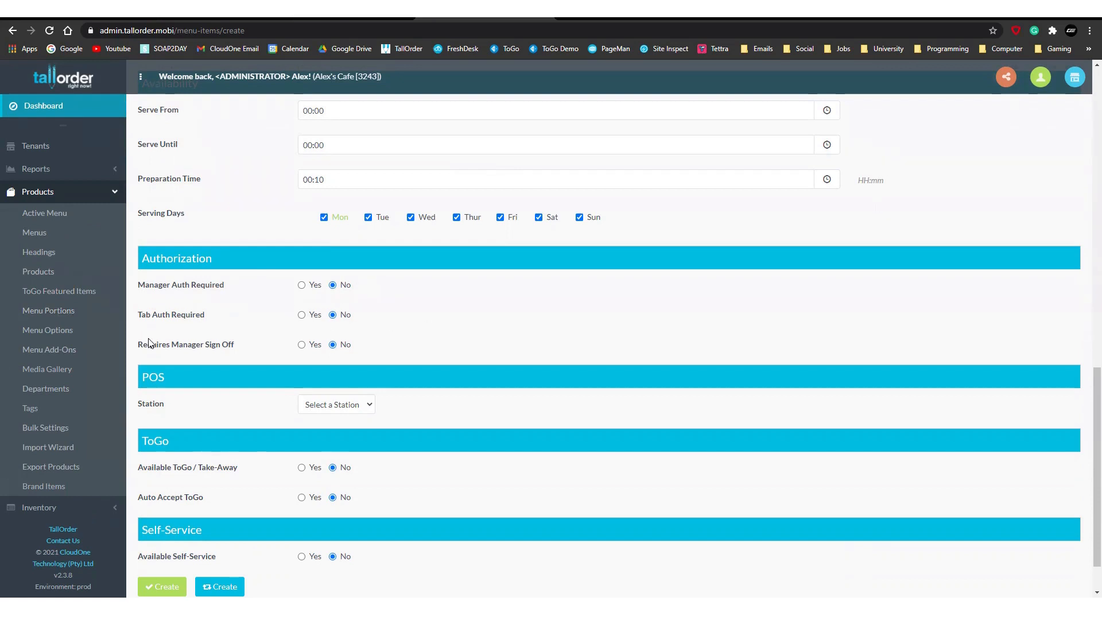
Assign the product to the Kitchen station in the POS section and create the Chicken Burger product.
scroll(148, 342, down, 1)
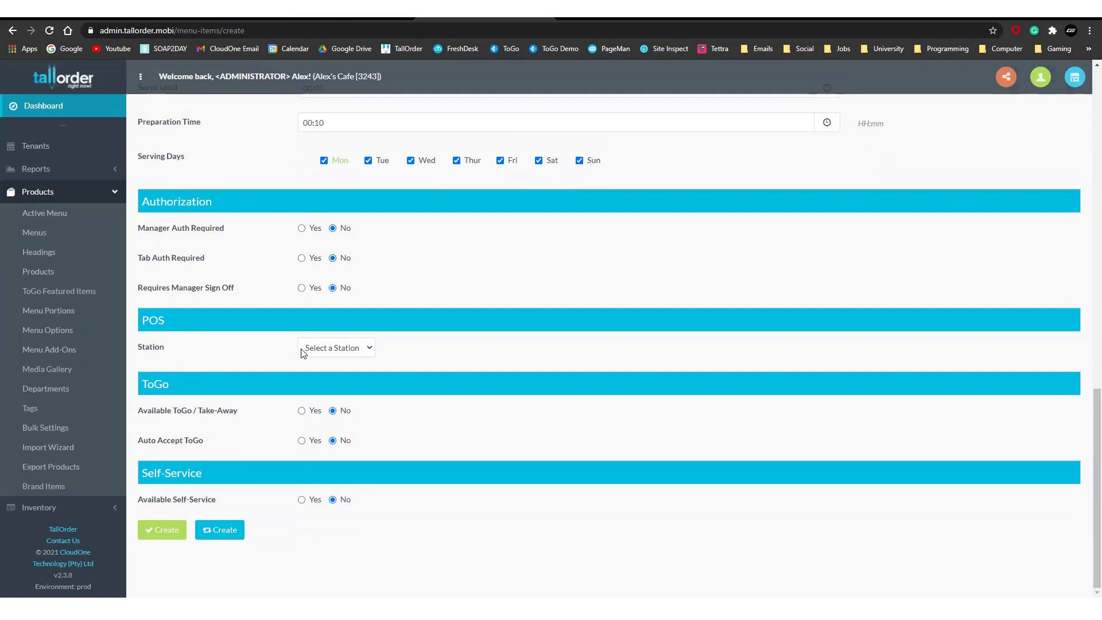
click(317, 348)
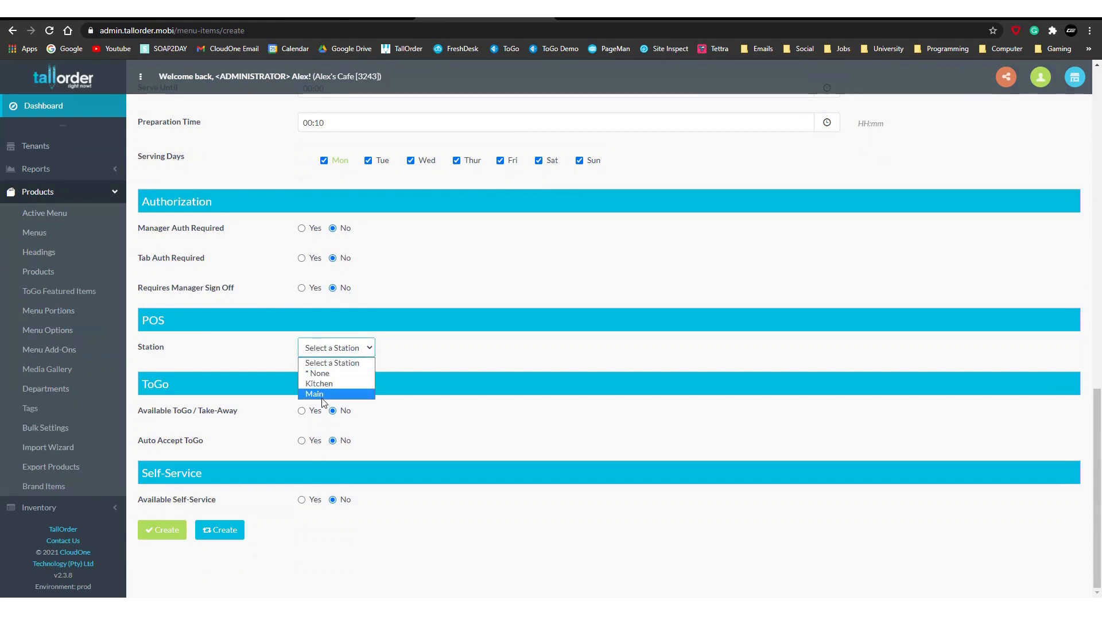
click(320, 384)
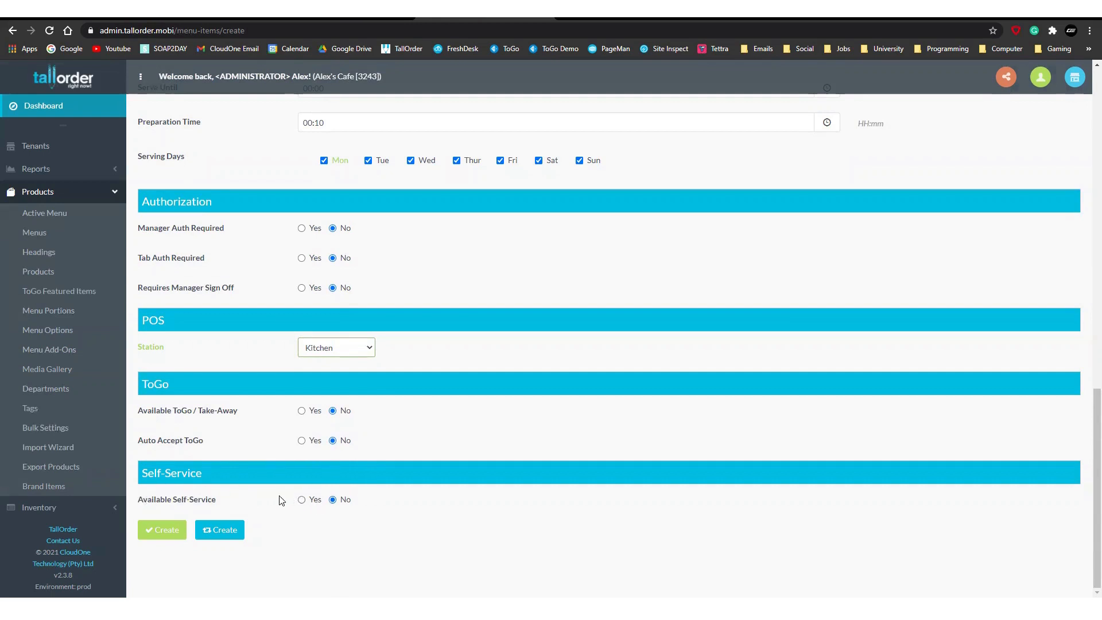
click(168, 534)
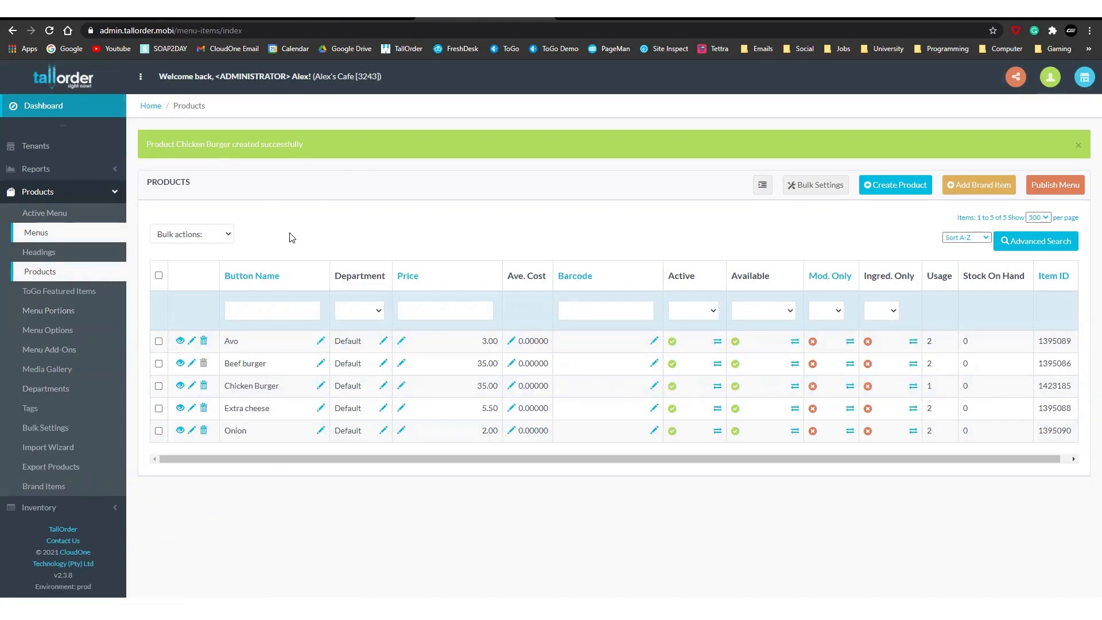
Open the menu portions, examine the settings for creating a portion group, and return to the portion groups list.
click(69, 311)
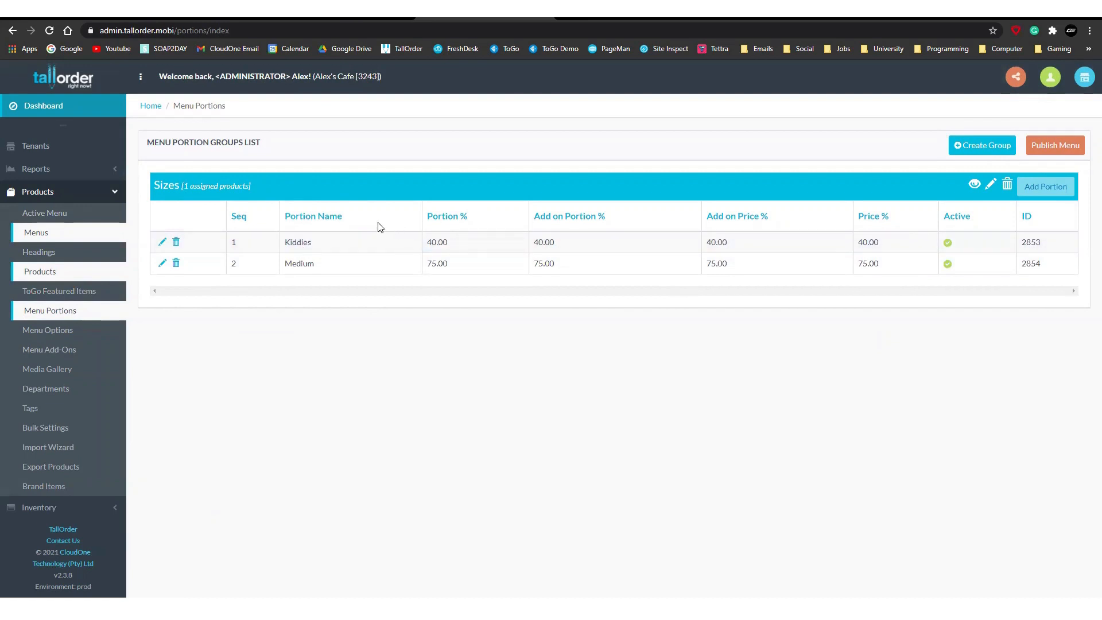
click(981, 146)
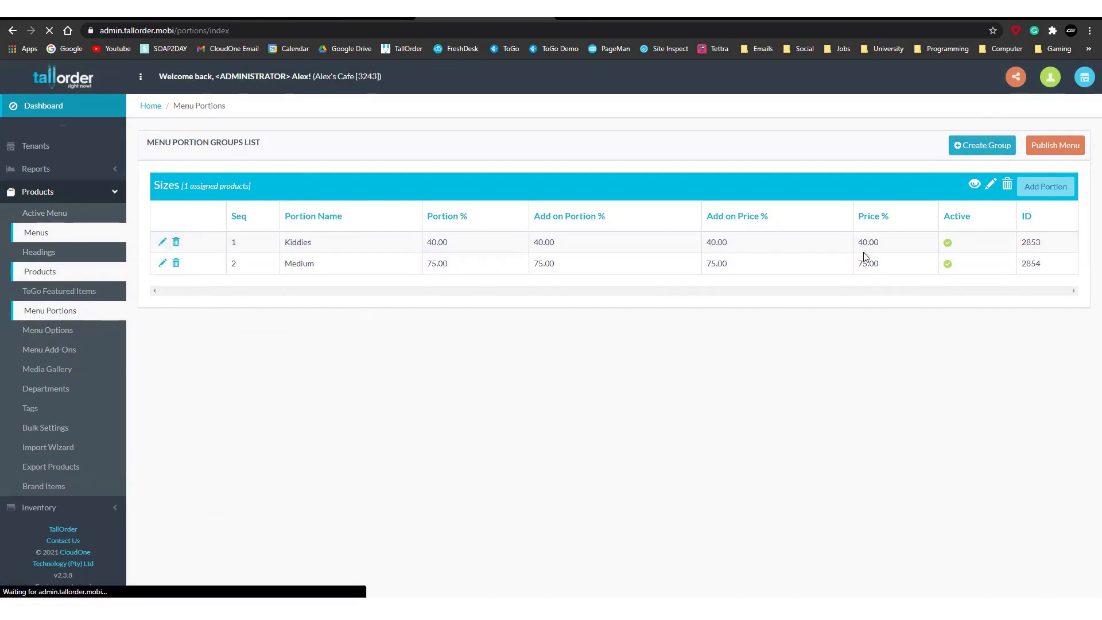
click(445, 145)
click(621, 185)
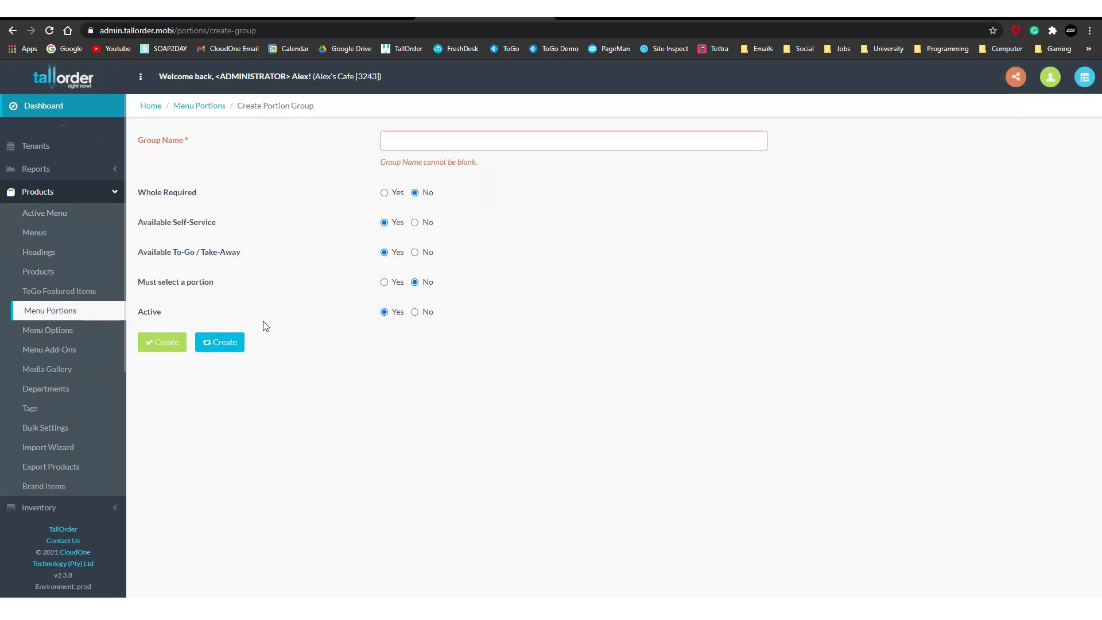
key(alt+Left)
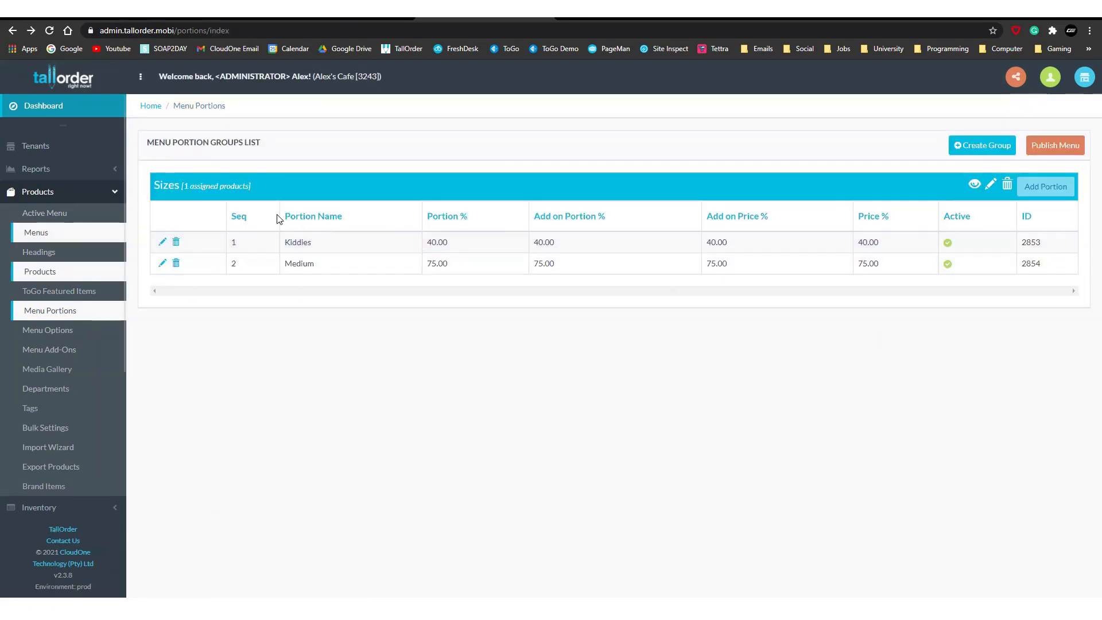
Start a new portion named Large in the Sizes portion group.
drag(155, 186, 181, 184)
click(274, 183)
click(1039, 194)
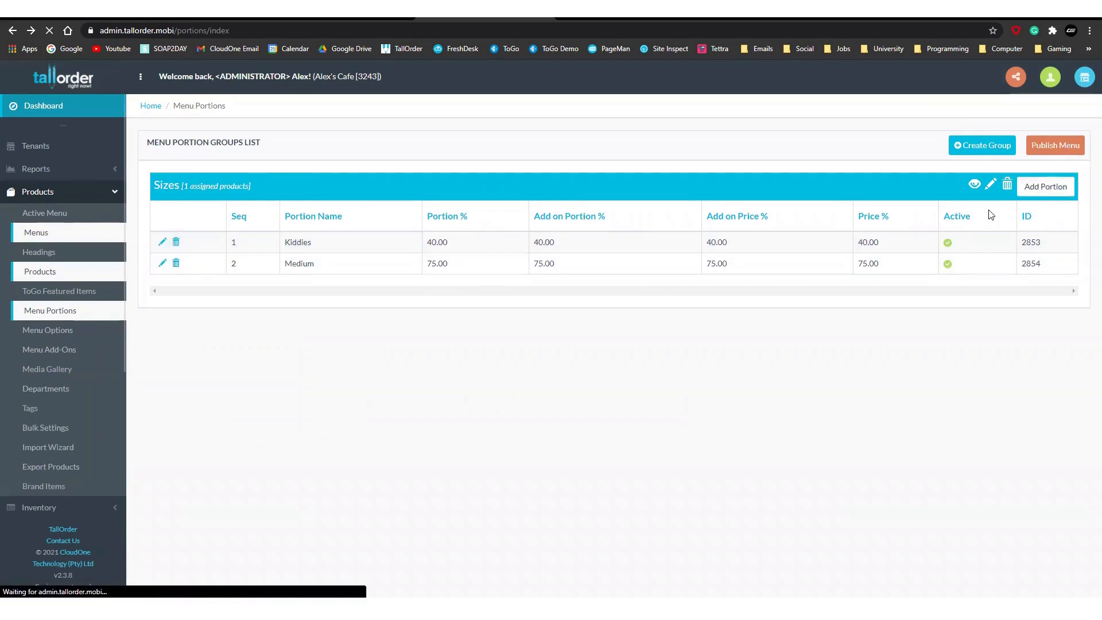
click(388, 180)
text(Large)
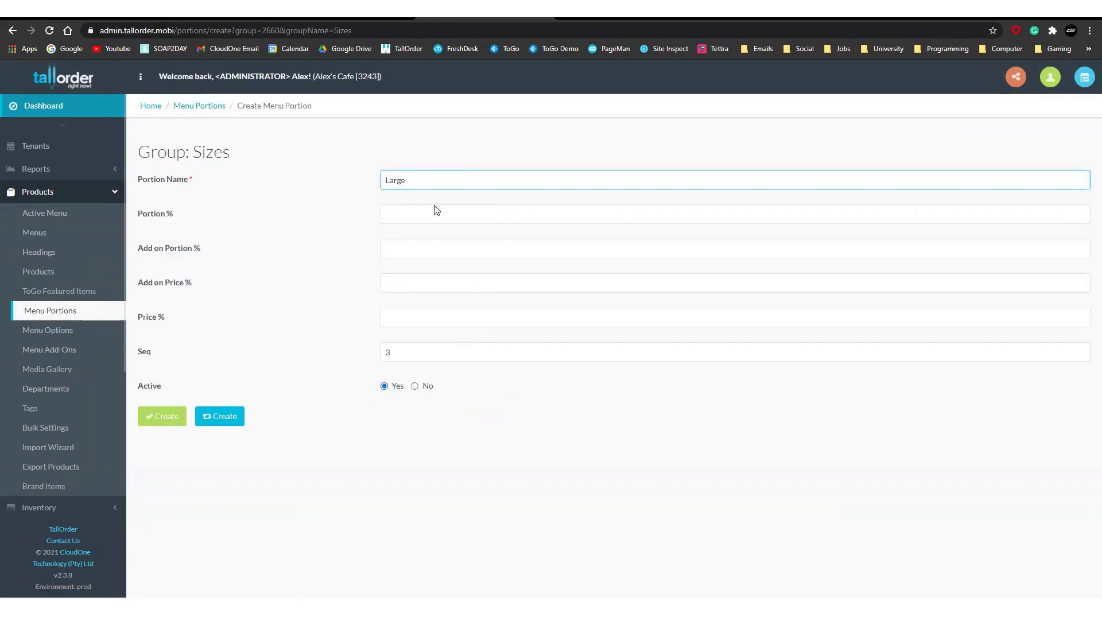
Set the Large portion's Portion %, Add on Portion %, Add on Price % and Price % to 100 and create it.
click(436, 212)
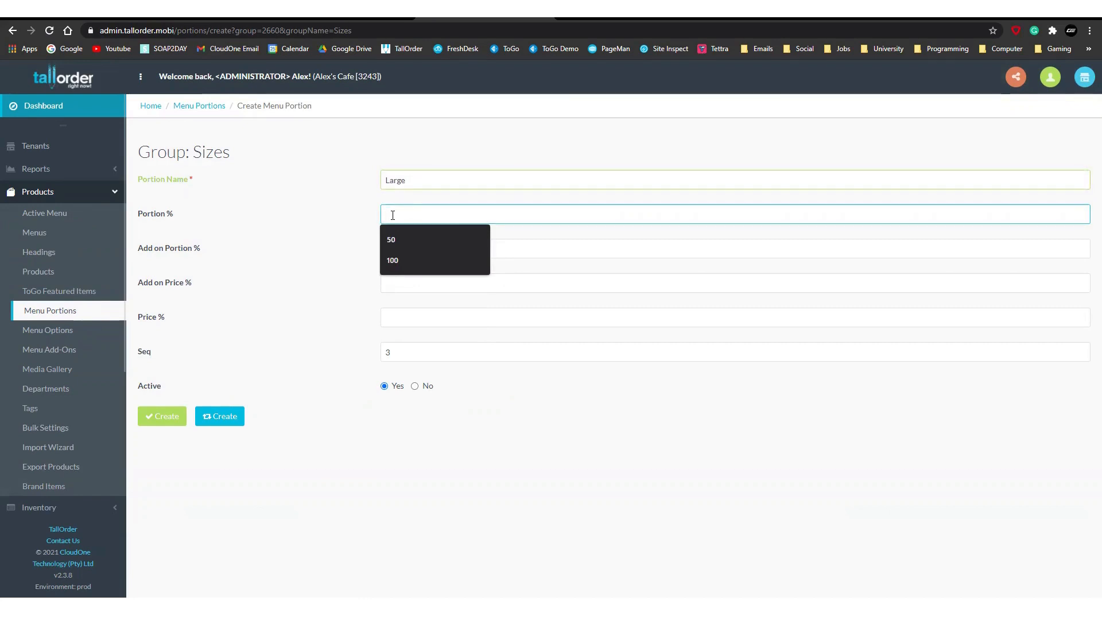
text(1)
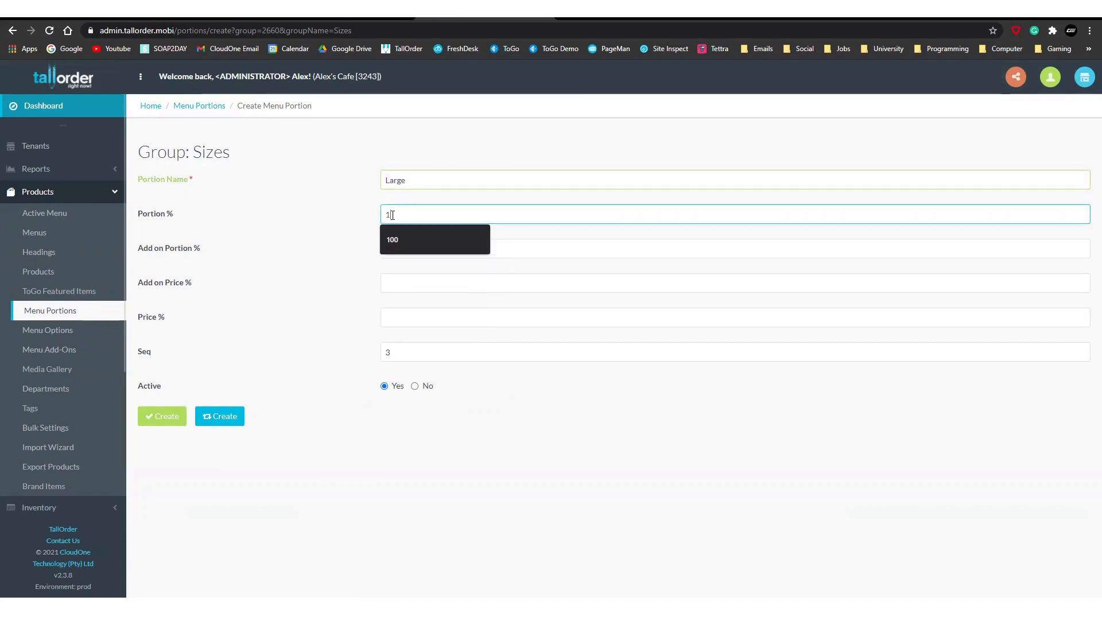
text(00)
click(447, 249)
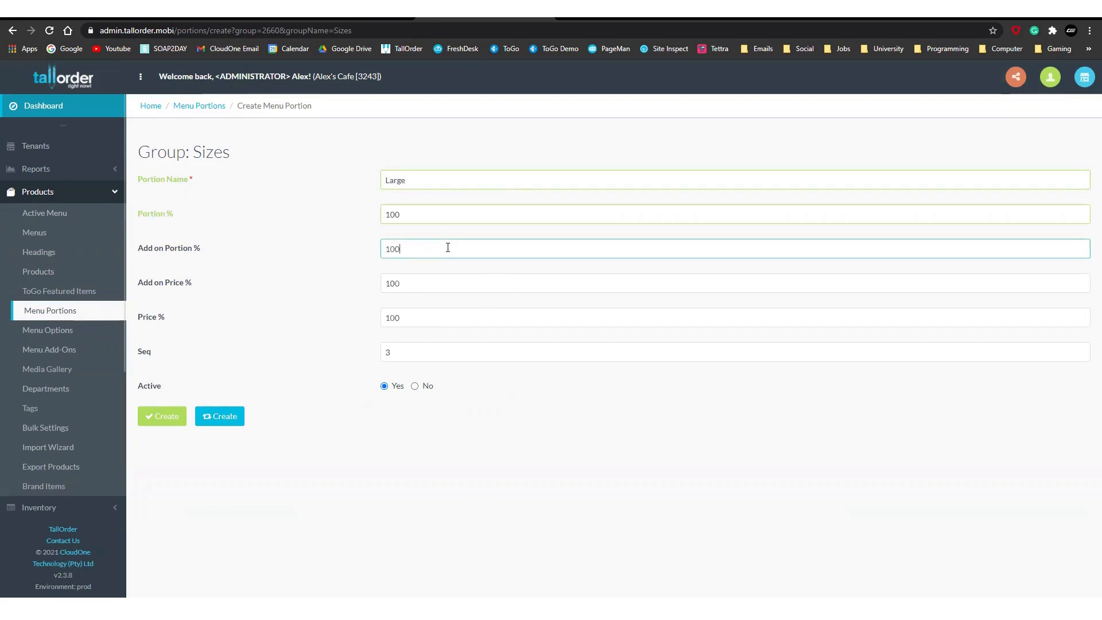
click(415, 216)
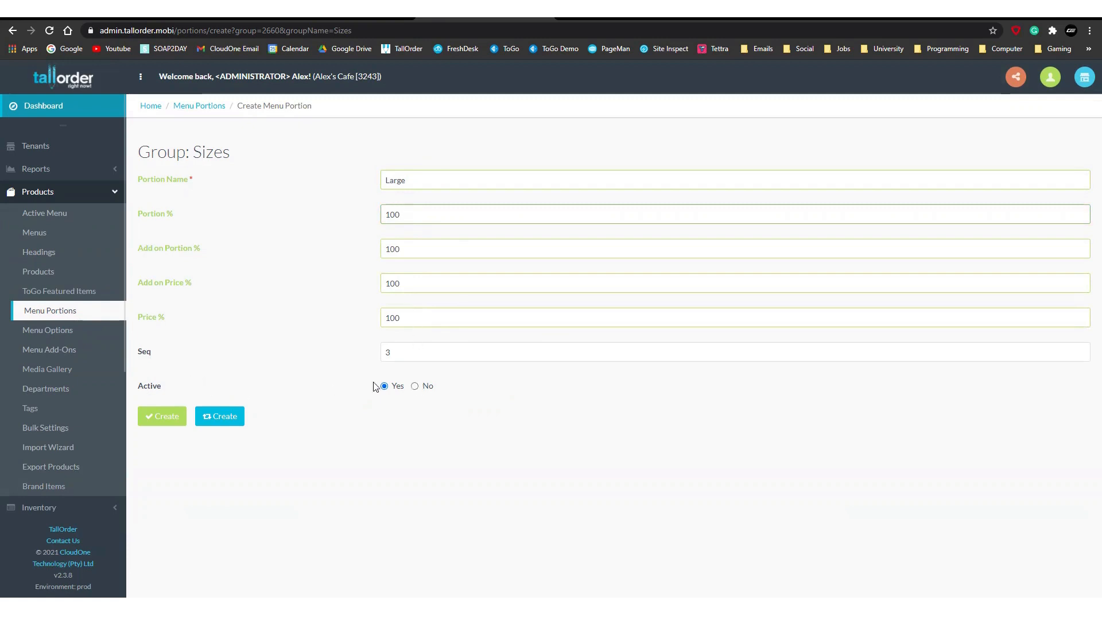
click(165, 420)
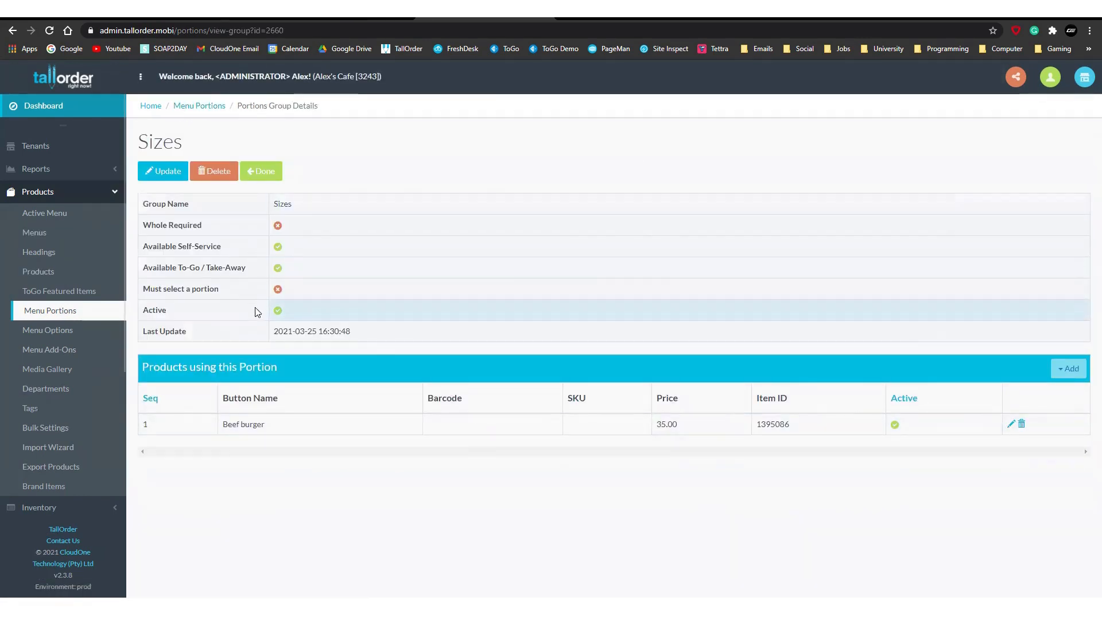
Add Chicken Burger to the products using the Sizes portion group and save the assignment.
click(1067, 369)
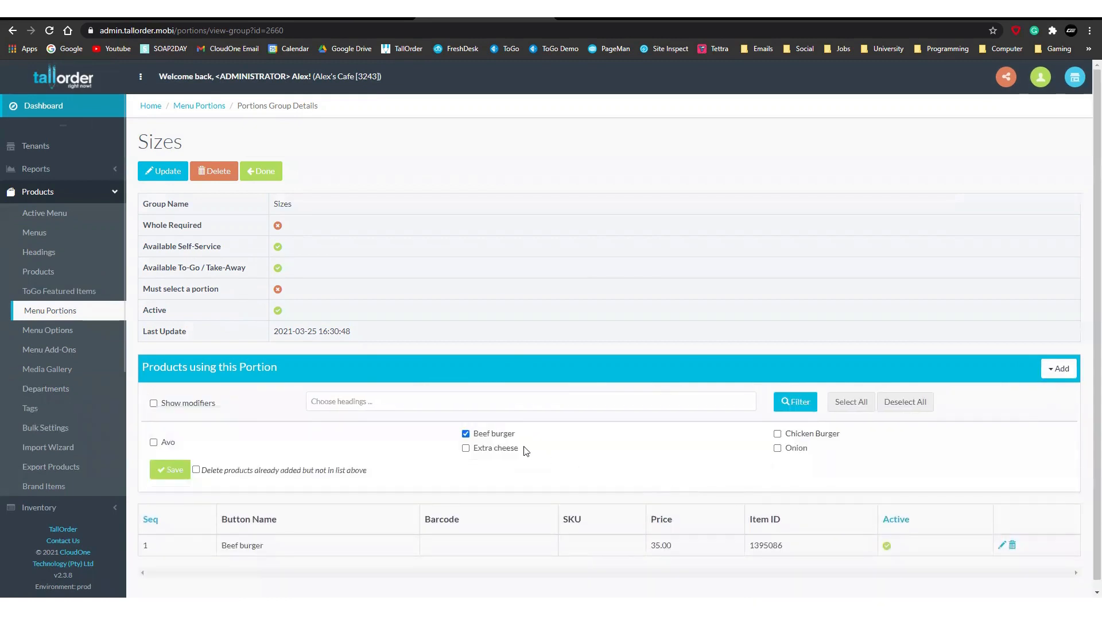
click(777, 434)
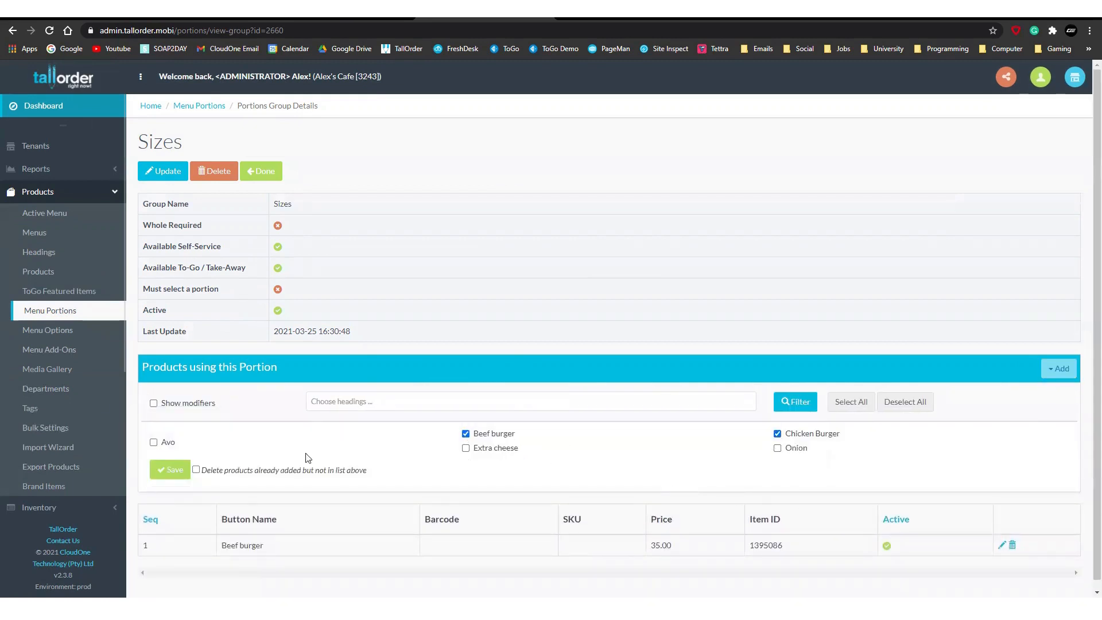
click(166, 471)
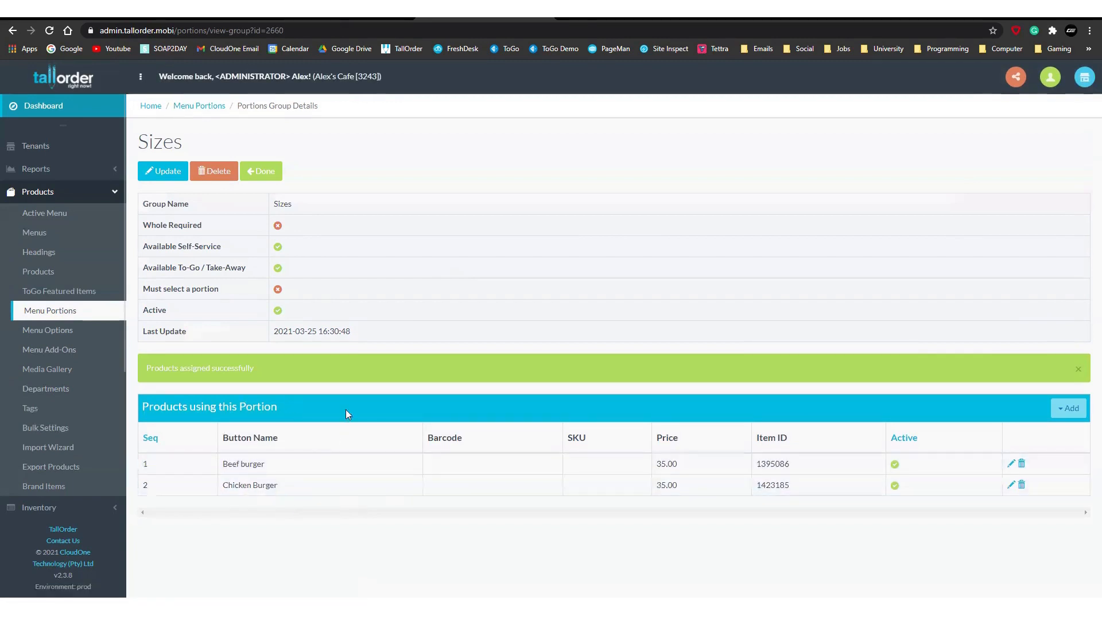
Open the menu options, examine the quantity and availability settings for creating an option group, and return to the list.
click(55, 337)
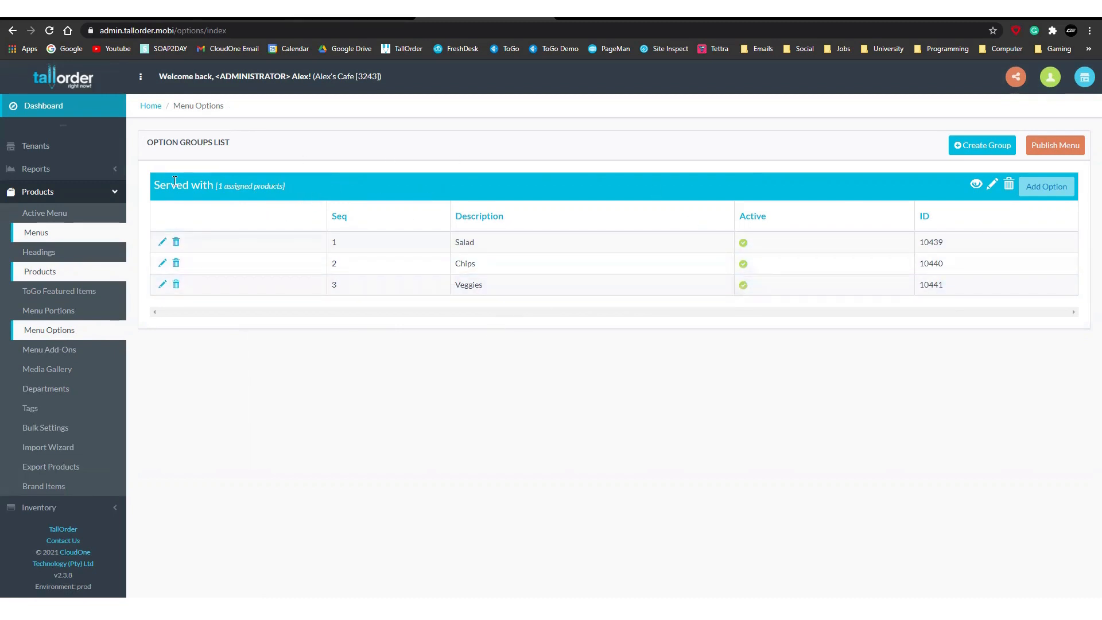
click(959, 145)
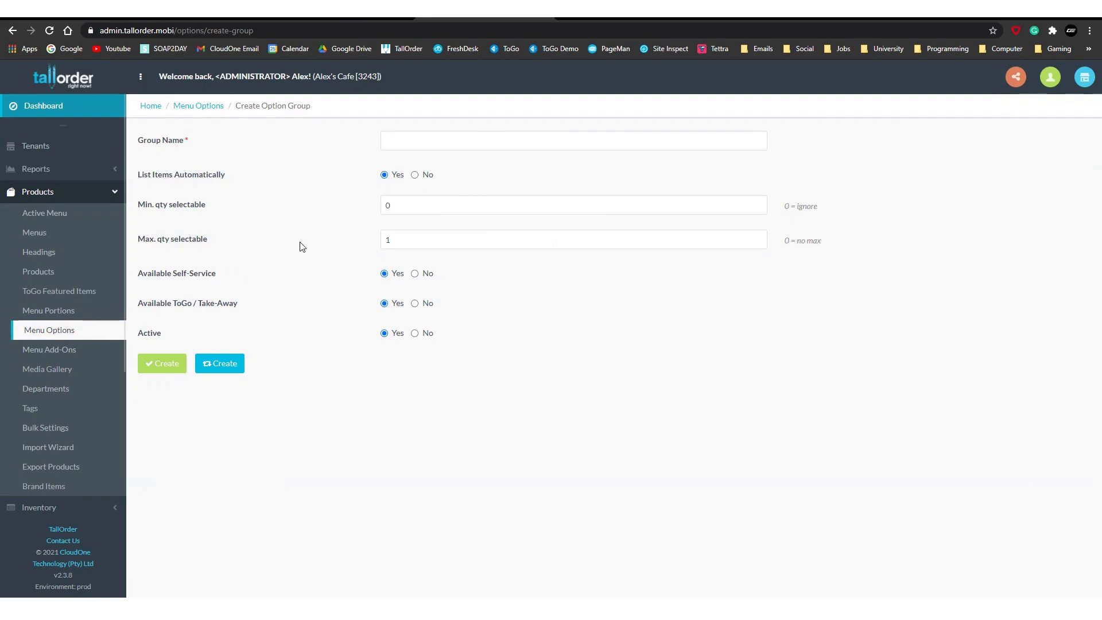
click(406, 211)
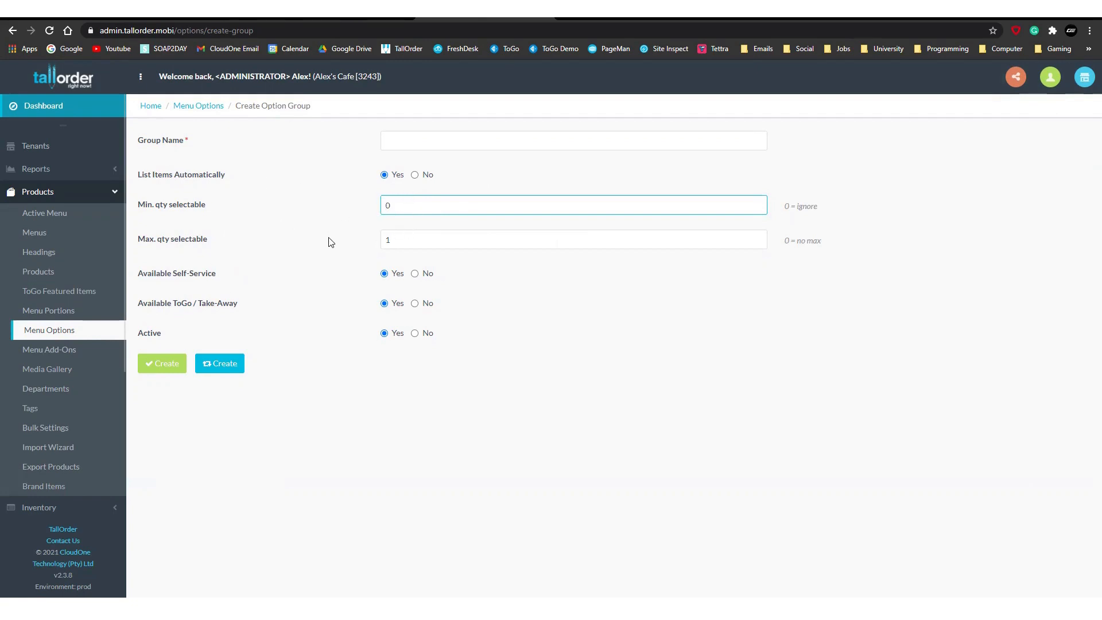
key(alt+Left)
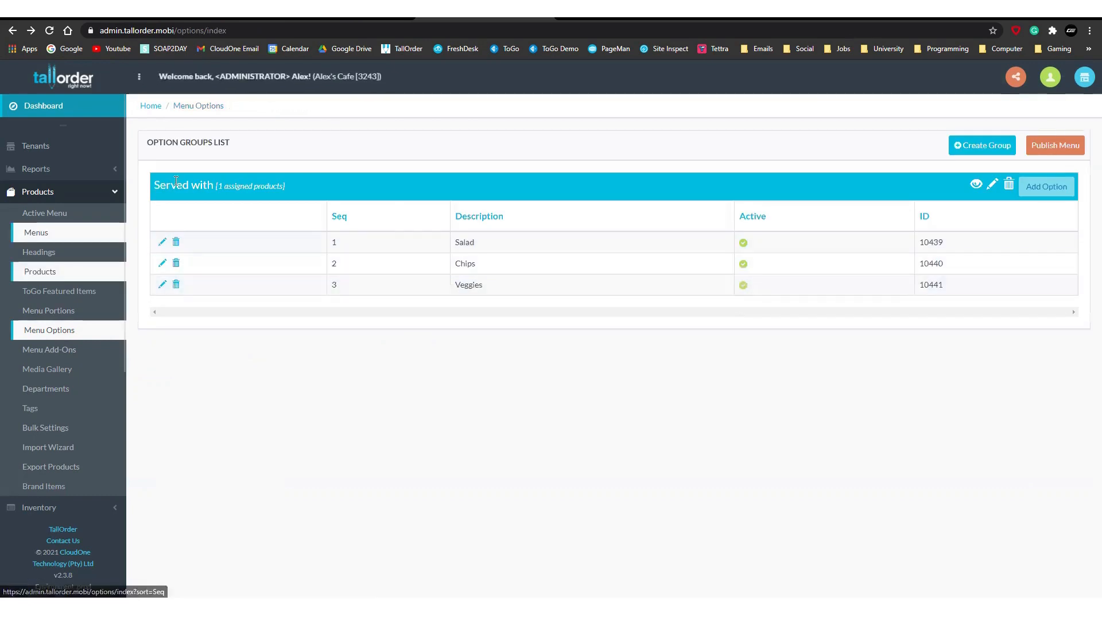
Create a menu option named Double Chips in the Served with option group.
drag(158, 183, 229, 183)
click(269, 201)
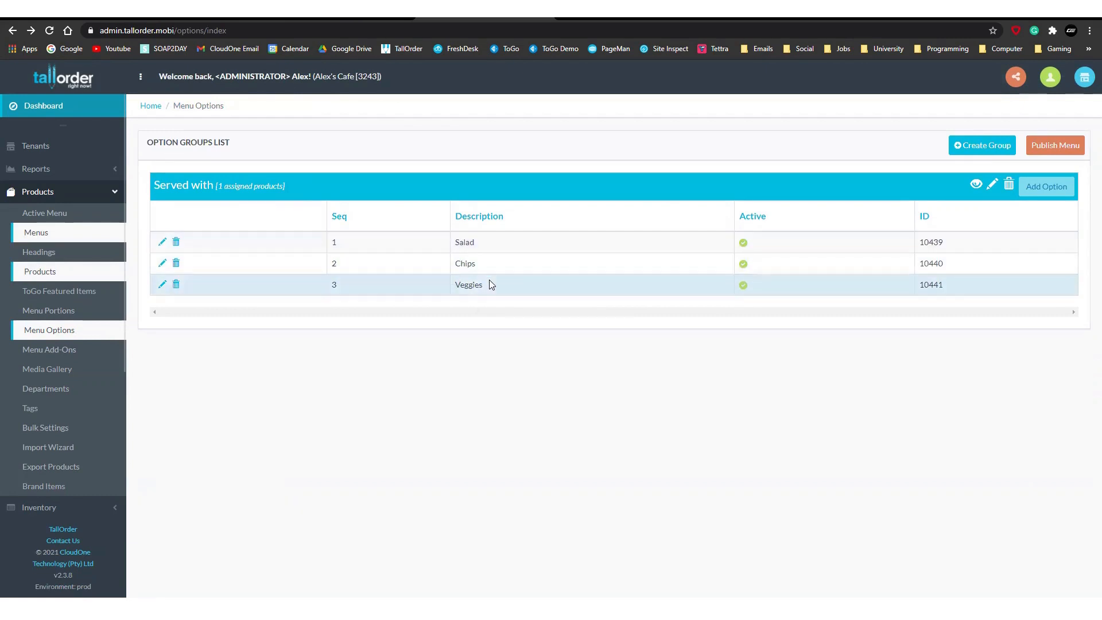
click(1030, 194)
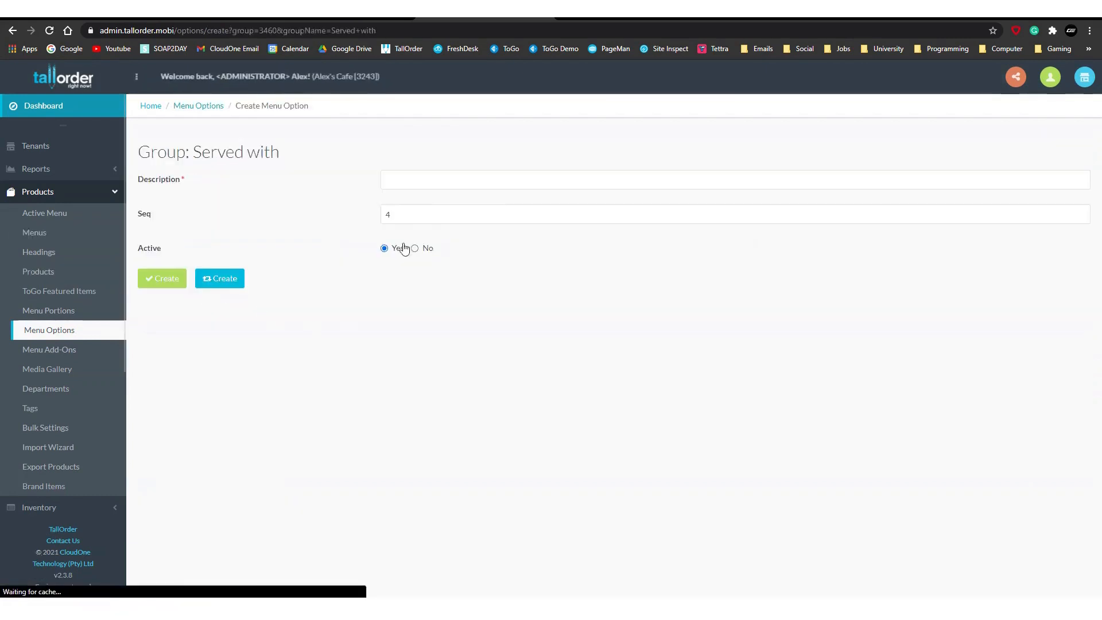
click(407, 182)
text(Double Chips)
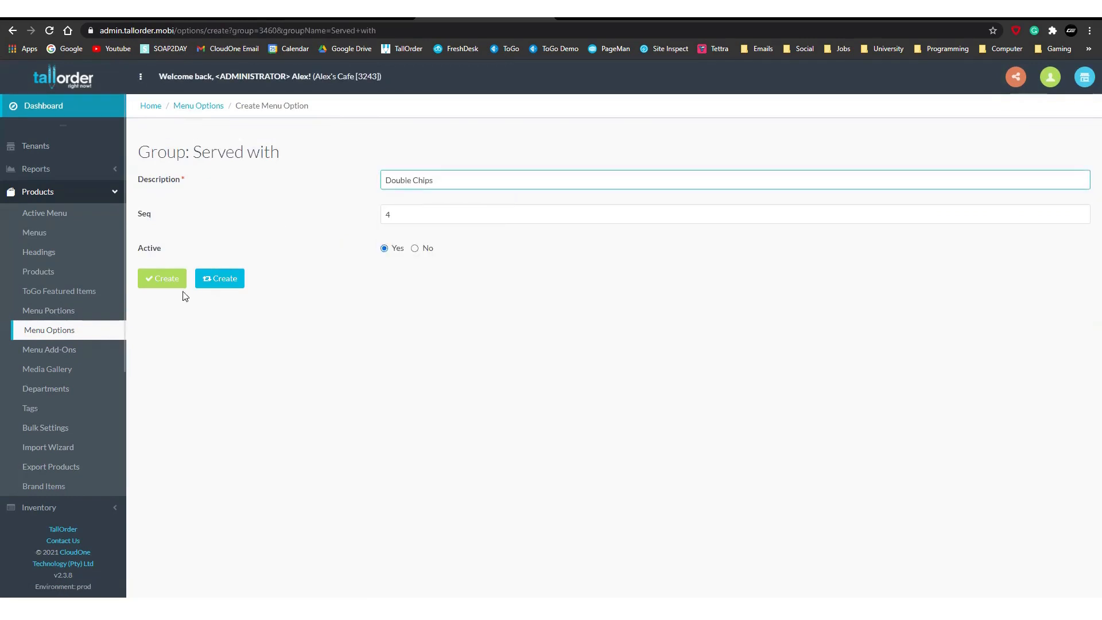
click(156, 281)
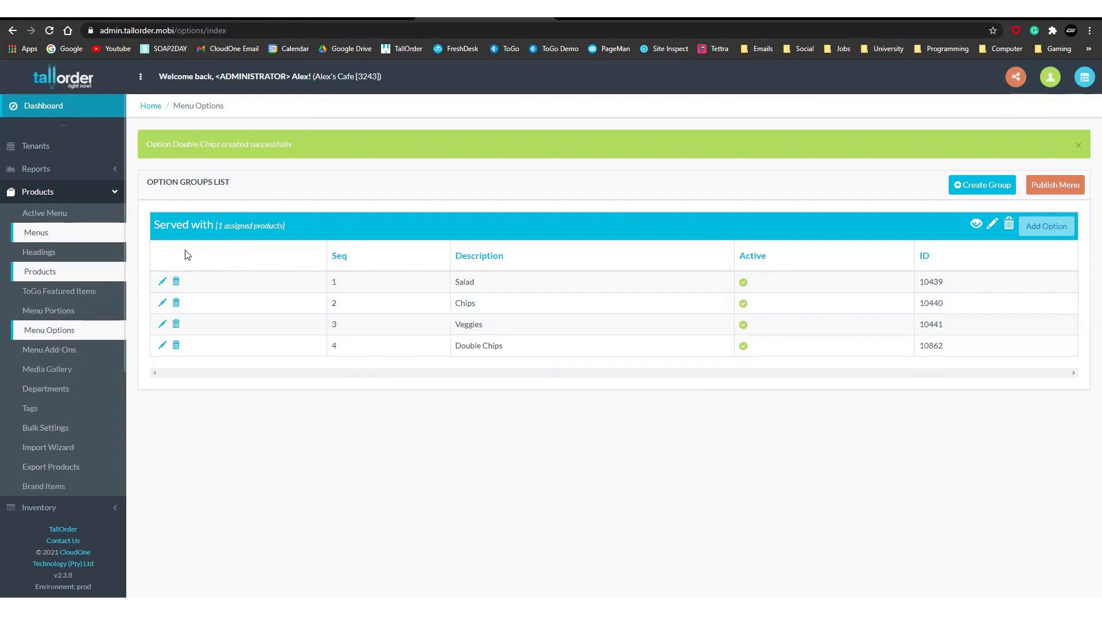
Open the details of the Served with option group, add Chicken Burger to its products and save the assignment.
drag(159, 220, 201, 218)
click(255, 218)
click(977, 226)
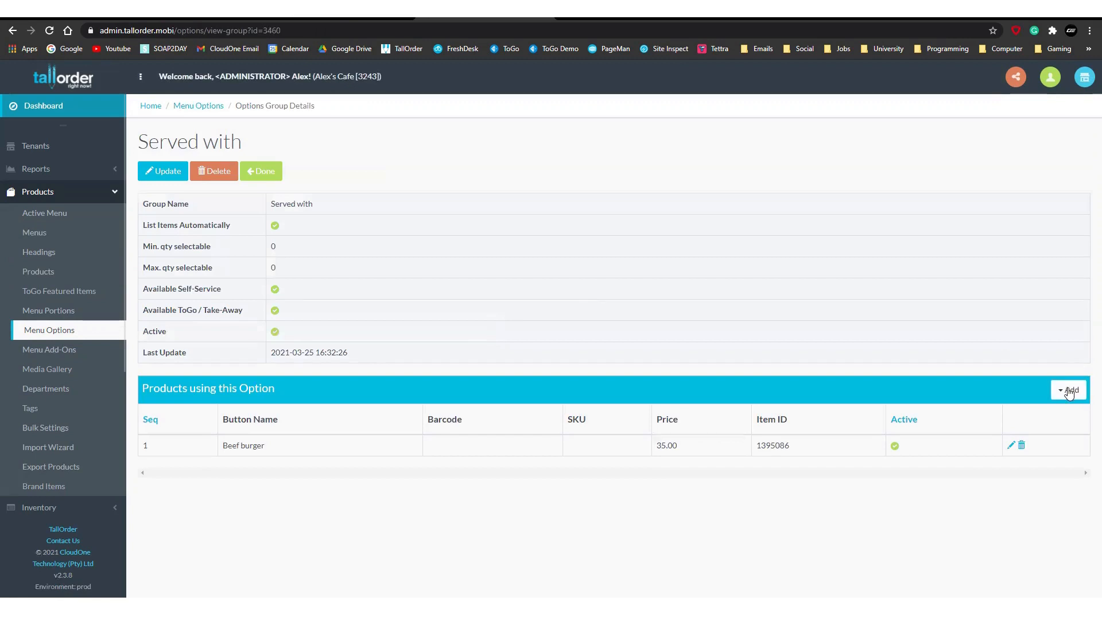
click(1068, 391)
click(777, 455)
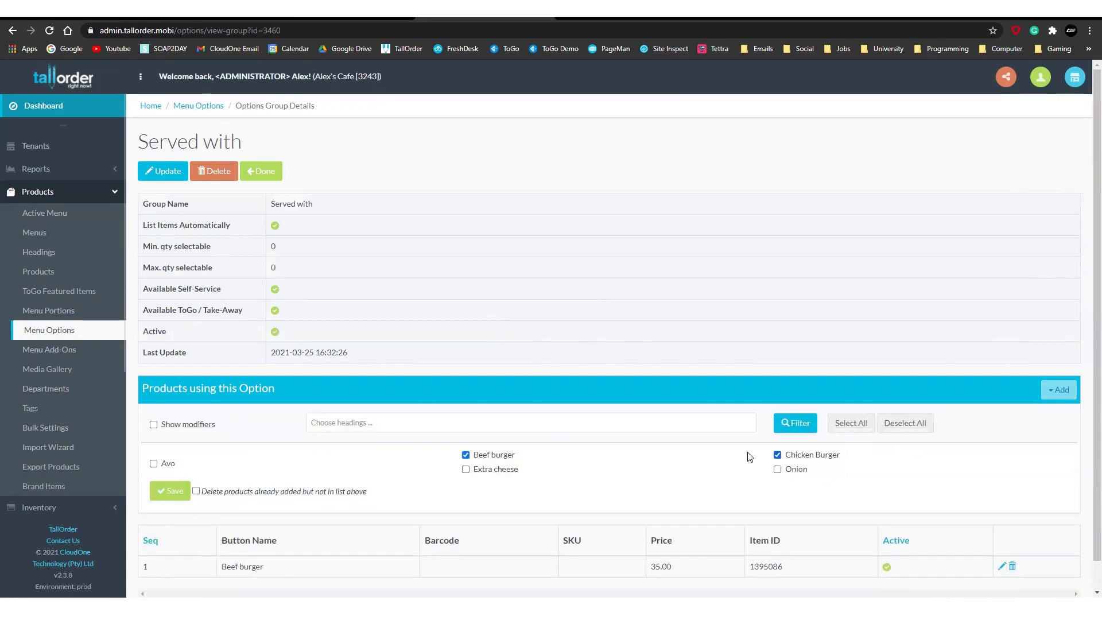
scroll(747, 457, down, 1)
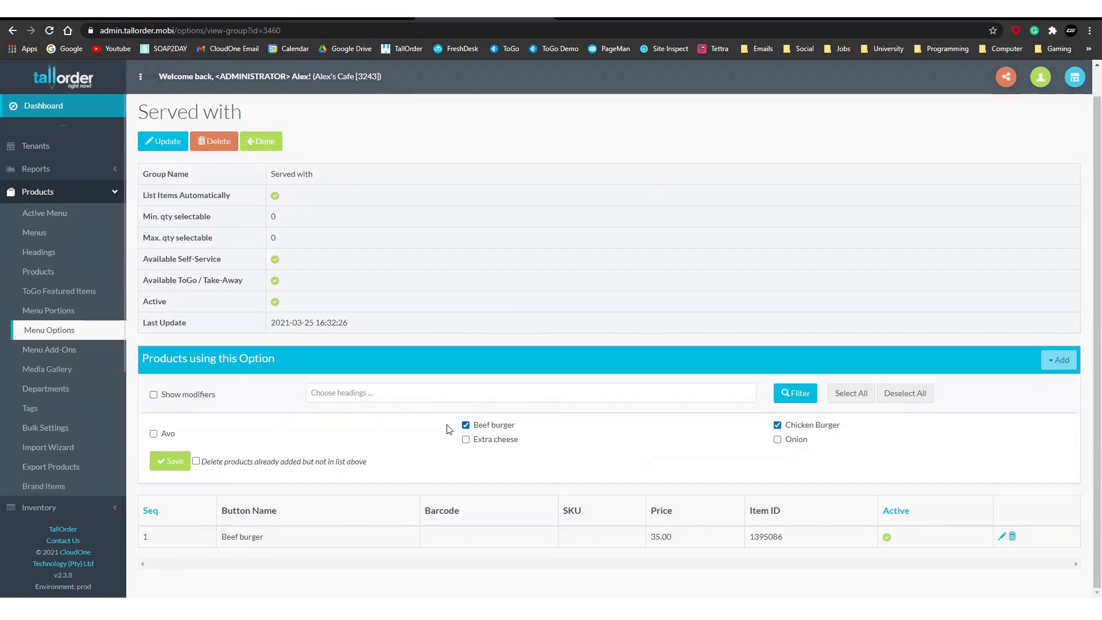
click(172, 462)
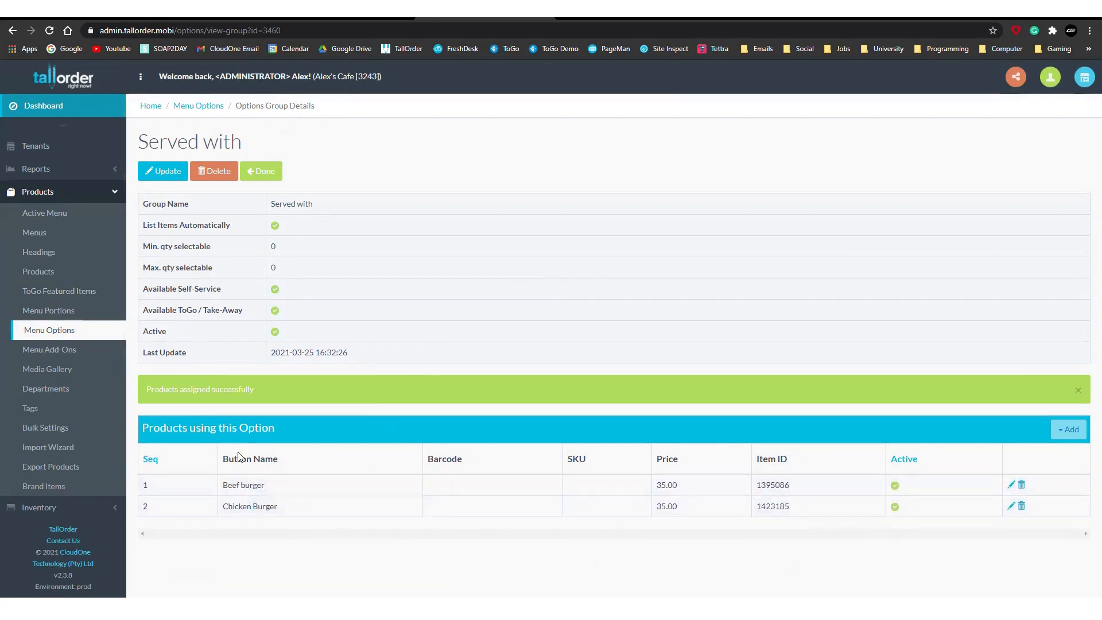
Open the menu add-ons, examine the type and minimum and maximum selection settings for creating an add-on group, and return to the list.
click(70, 328)
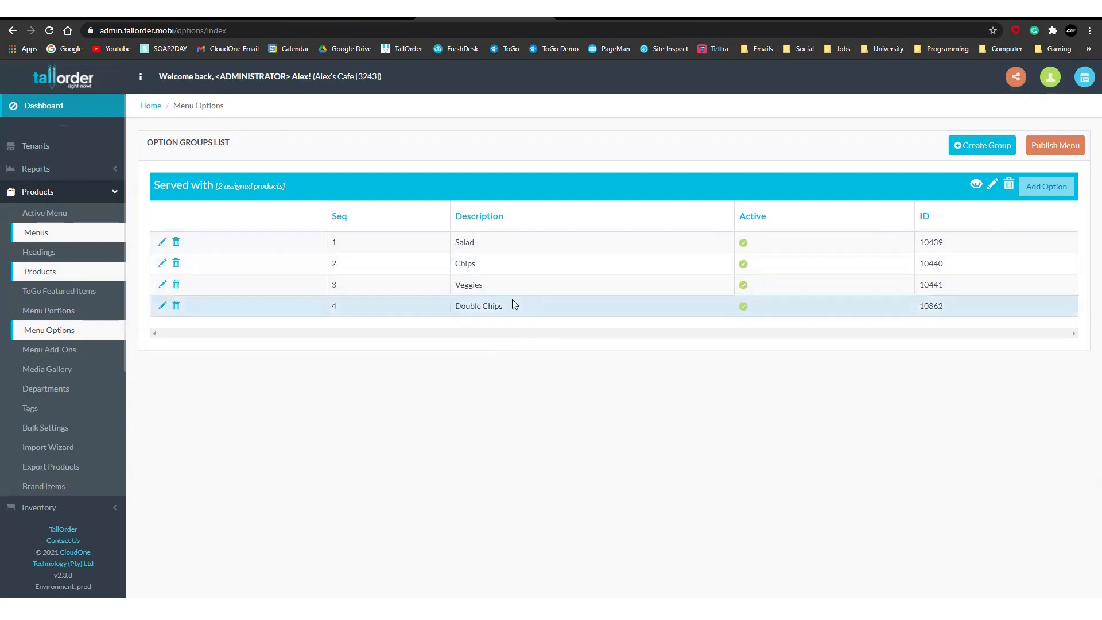
click(46, 355)
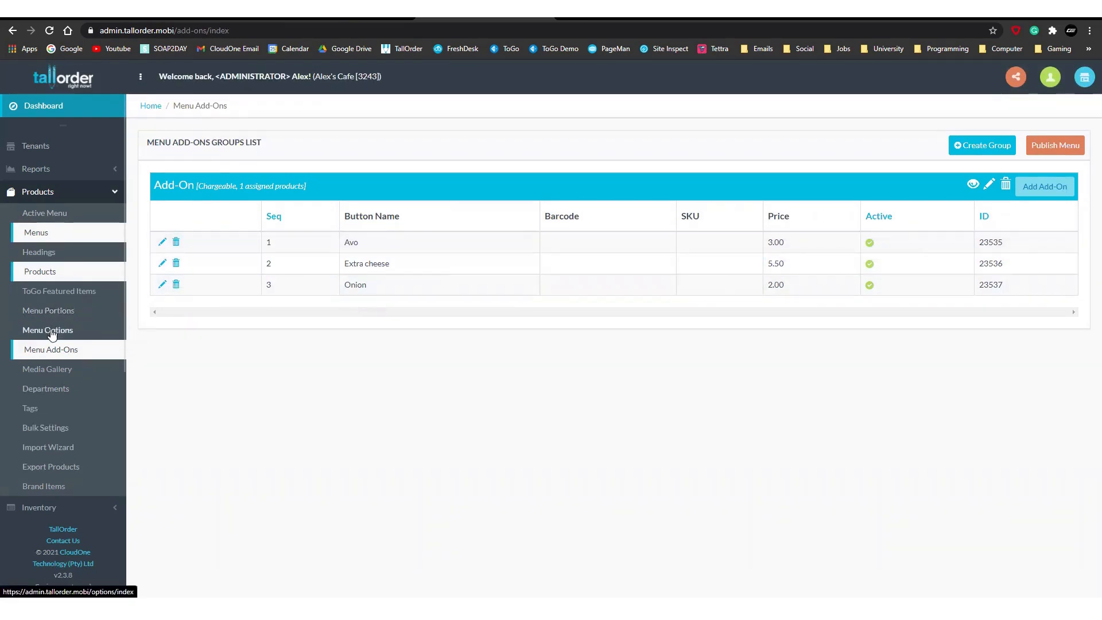
click(972, 144)
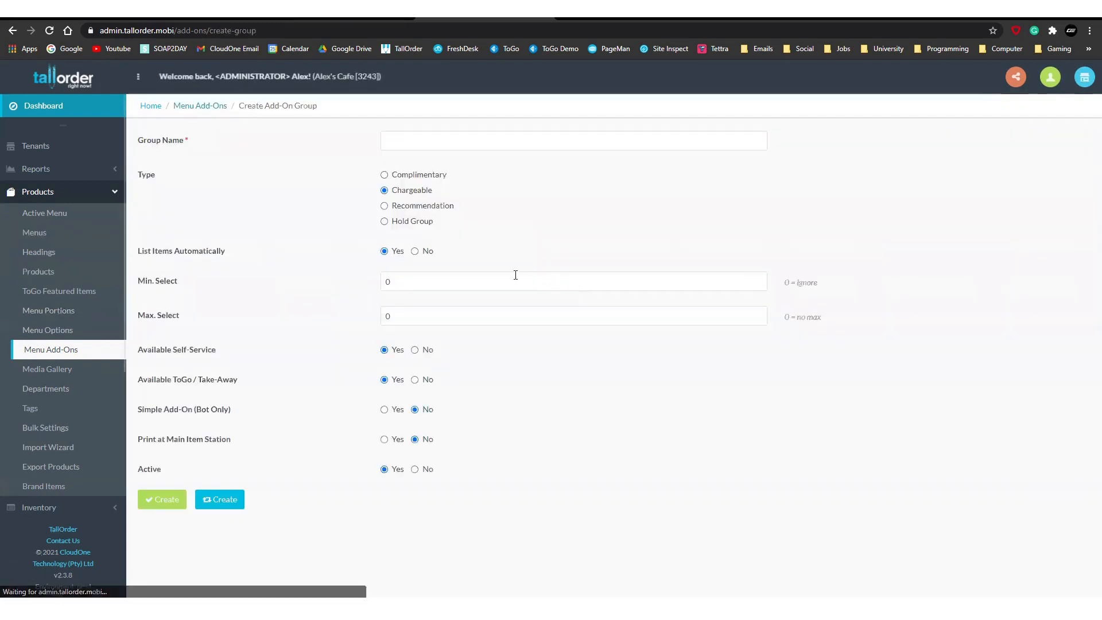
click(401, 139)
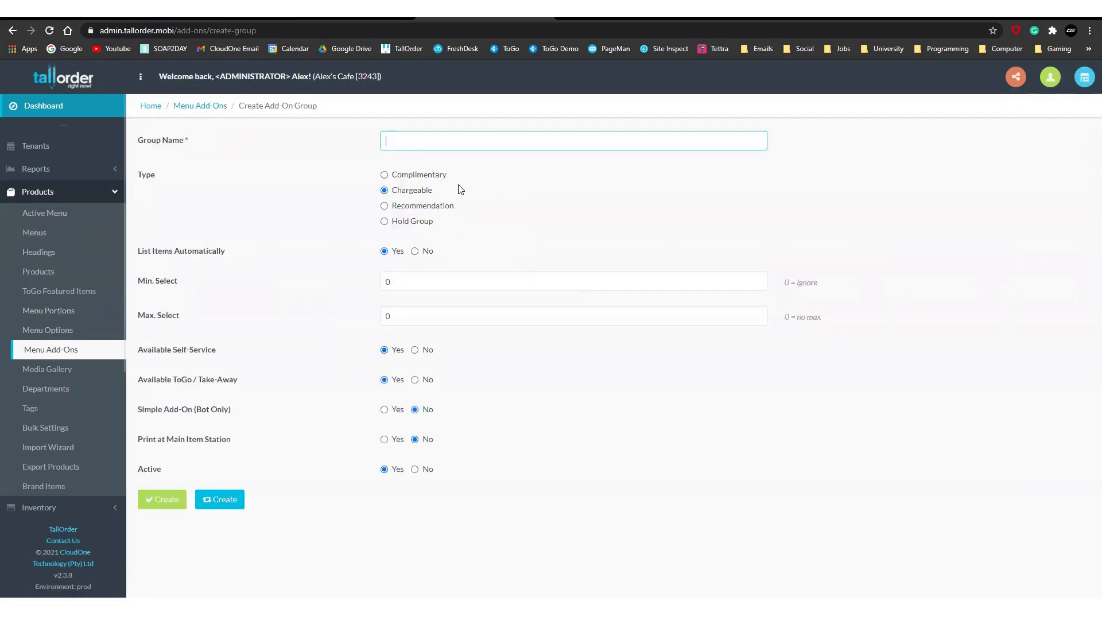
click(384, 190)
click(404, 286)
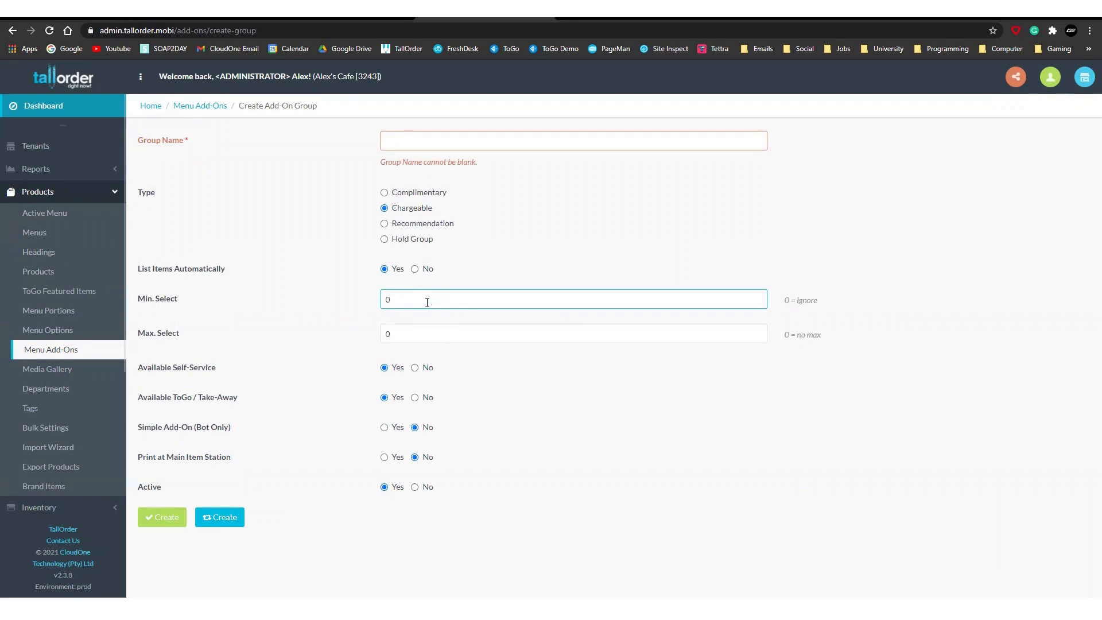
click(397, 334)
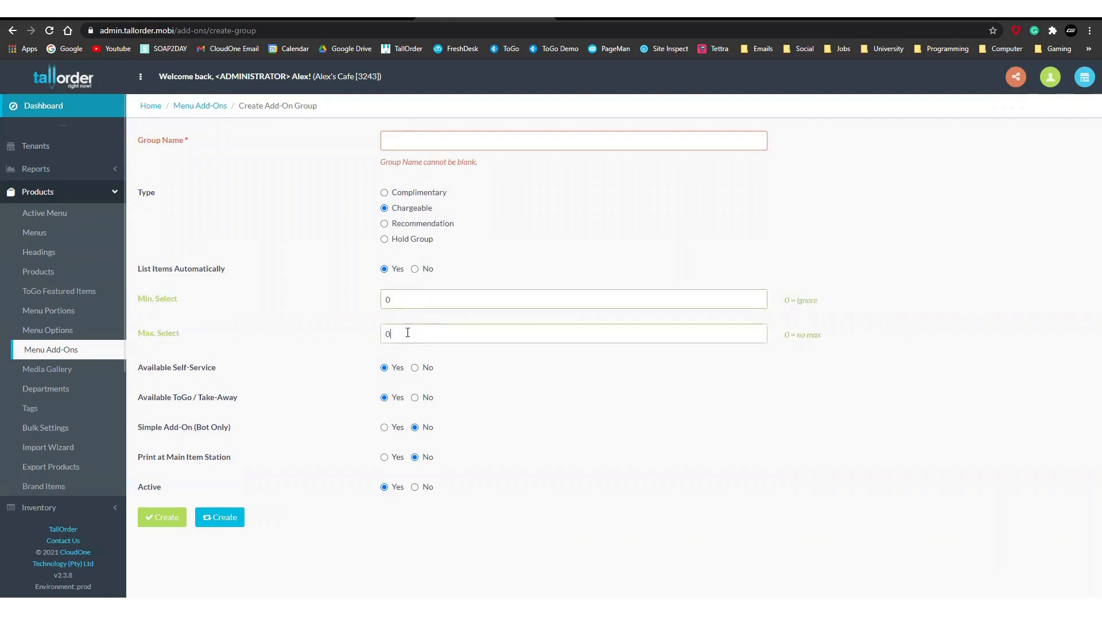
click(386, 300)
click(404, 336)
click(404, 333)
click(397, 299)
click(408, 332)
click(394, 303)
click(405, 333)
key(alt+Left)
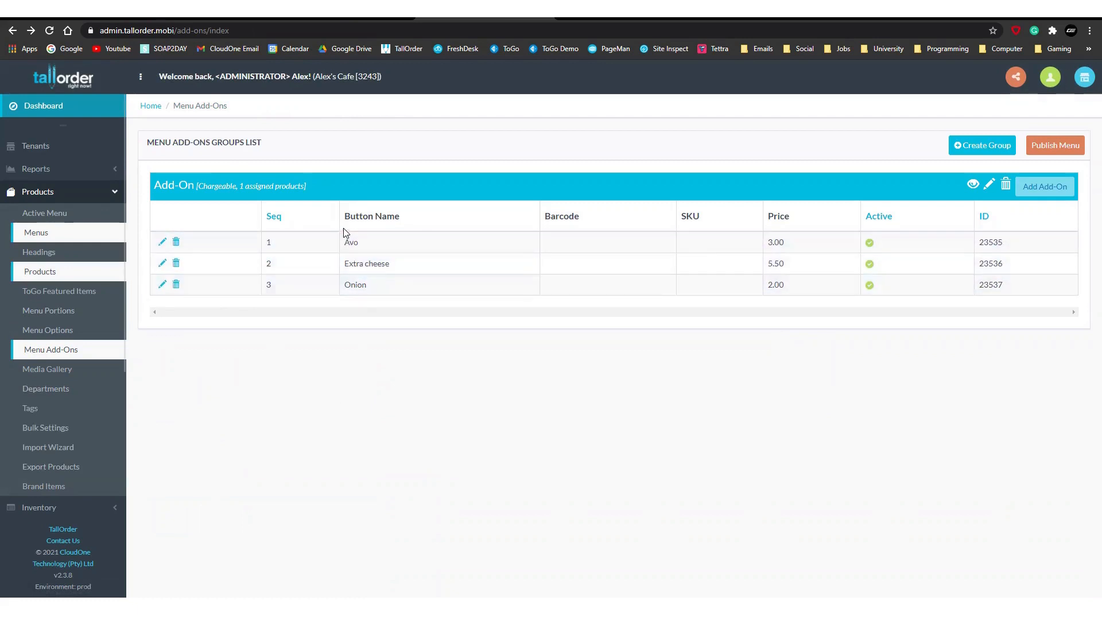
click(1044, 186)
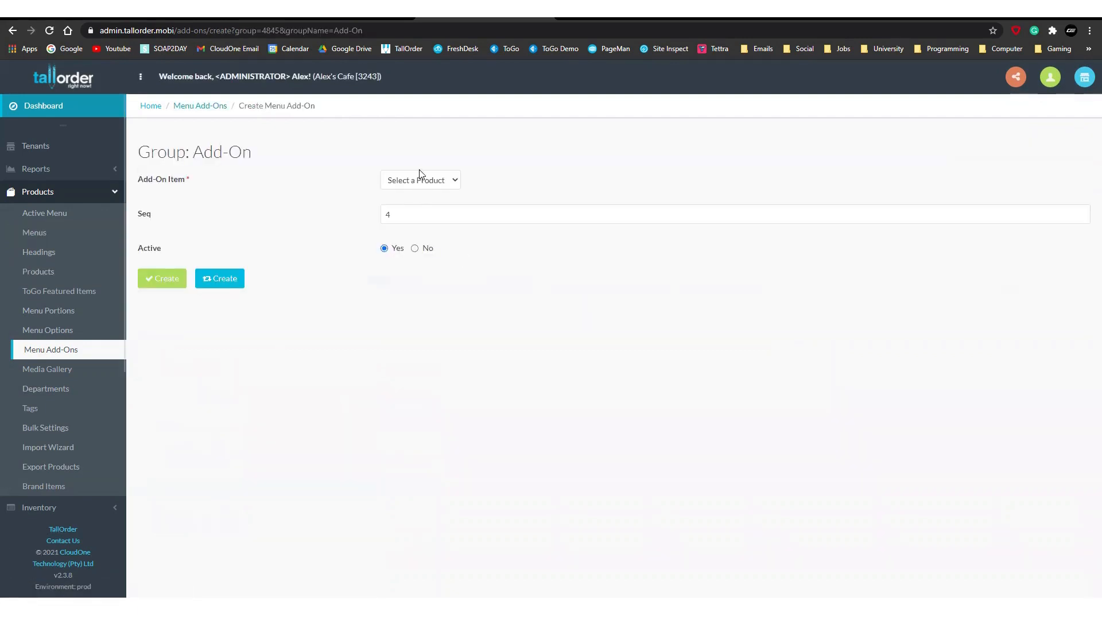
click(419, 179)
click(484, 302)
click(484, 302)
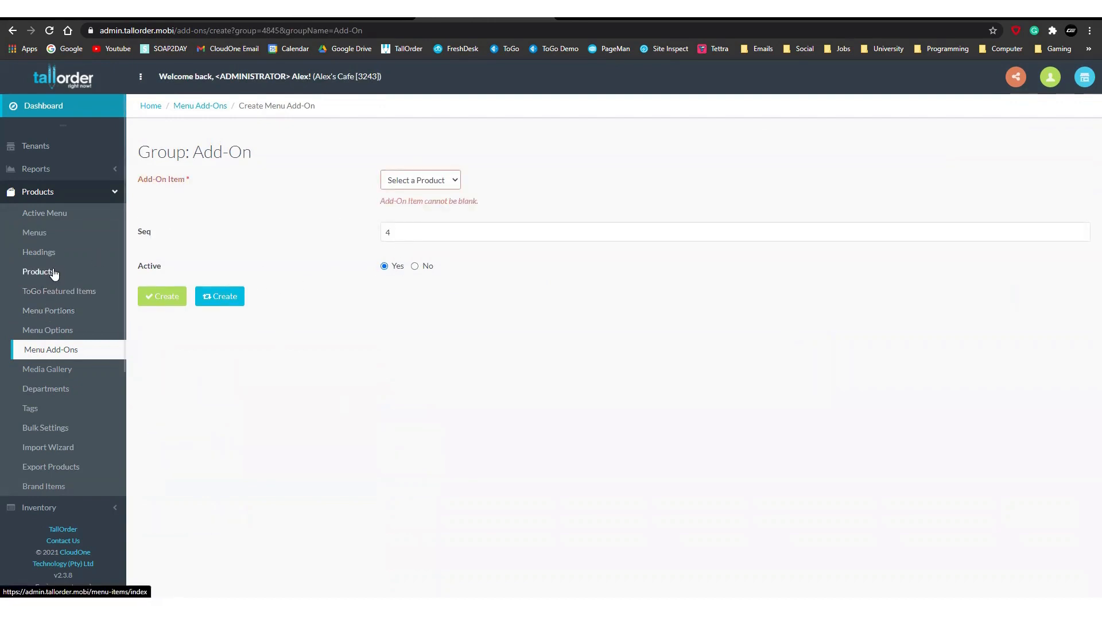
key(alt+Left)
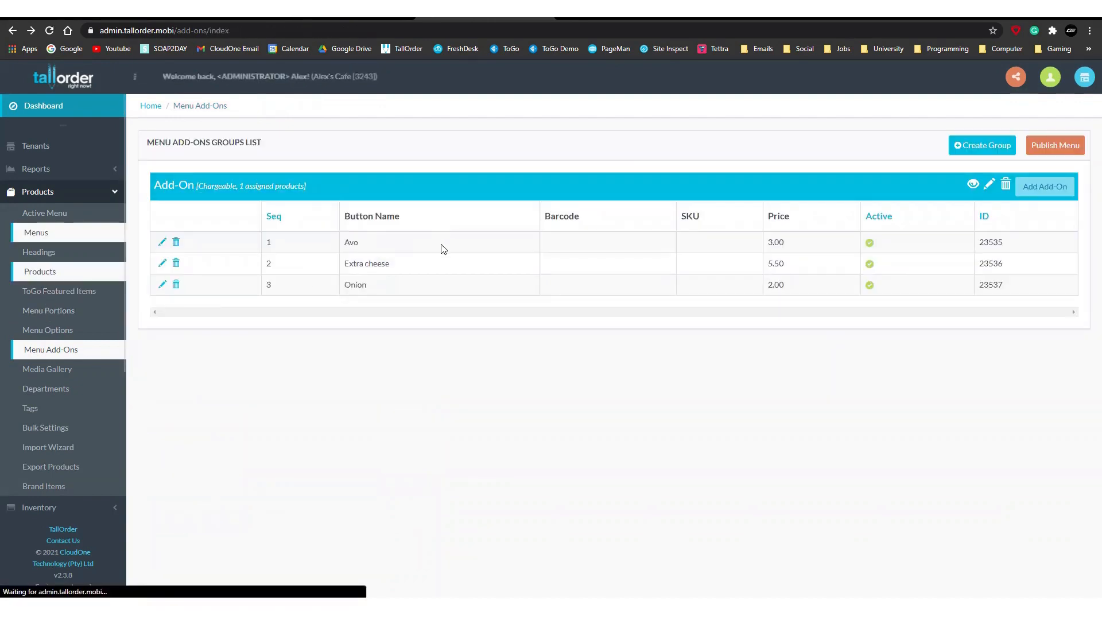
Start a new product with Egg as its button name and assign it to the Default department.
click(47, 275)
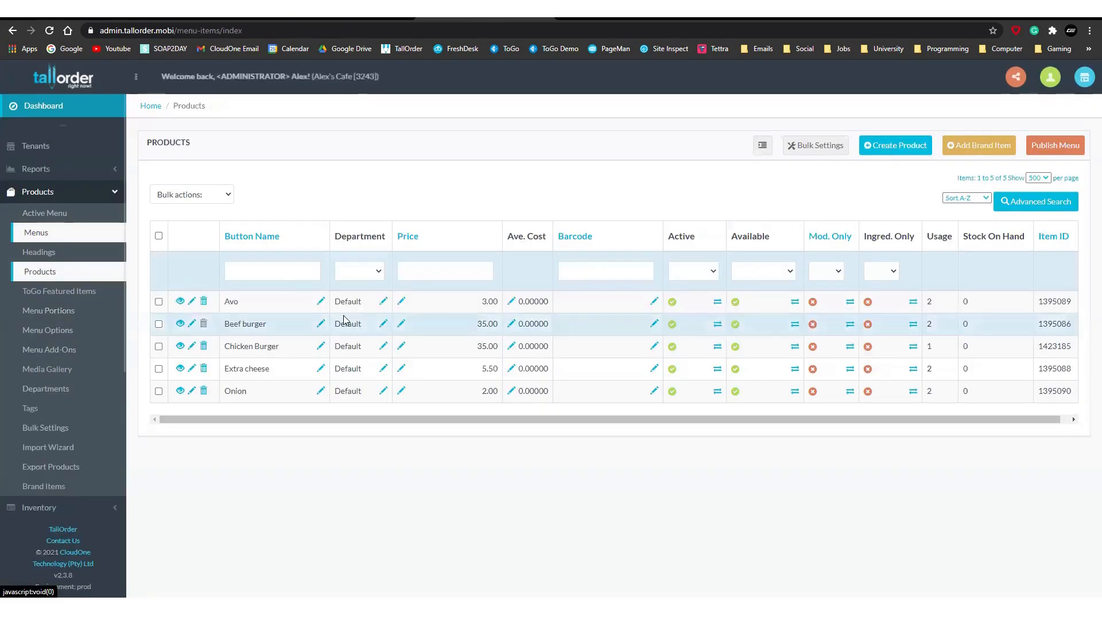
click(882, 146)
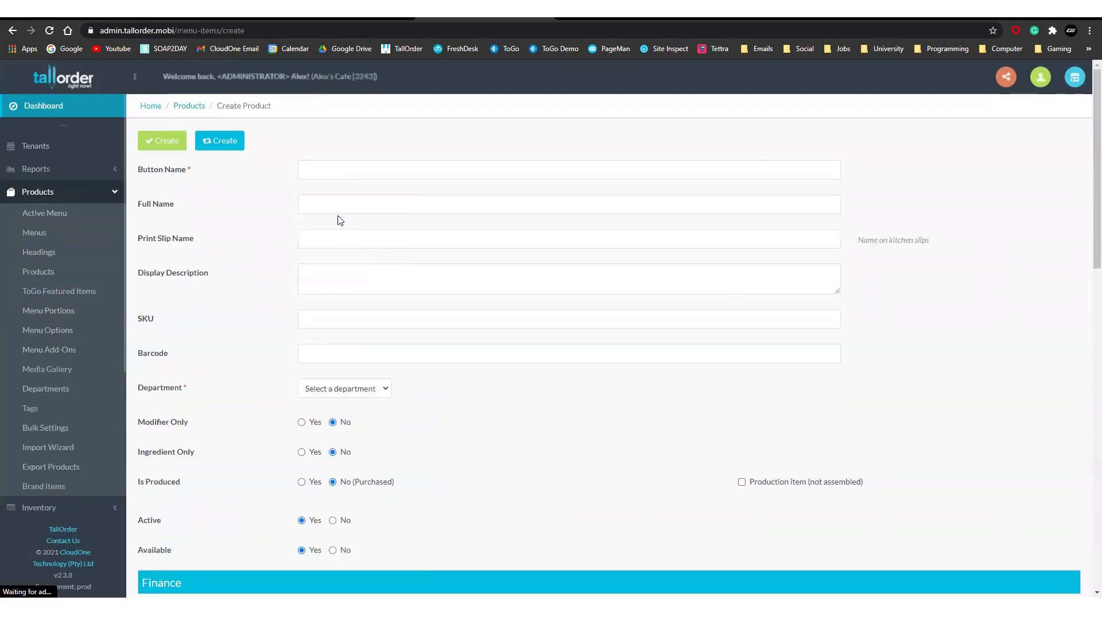
click(383, 175)
text(Egg)
click(355, 205)
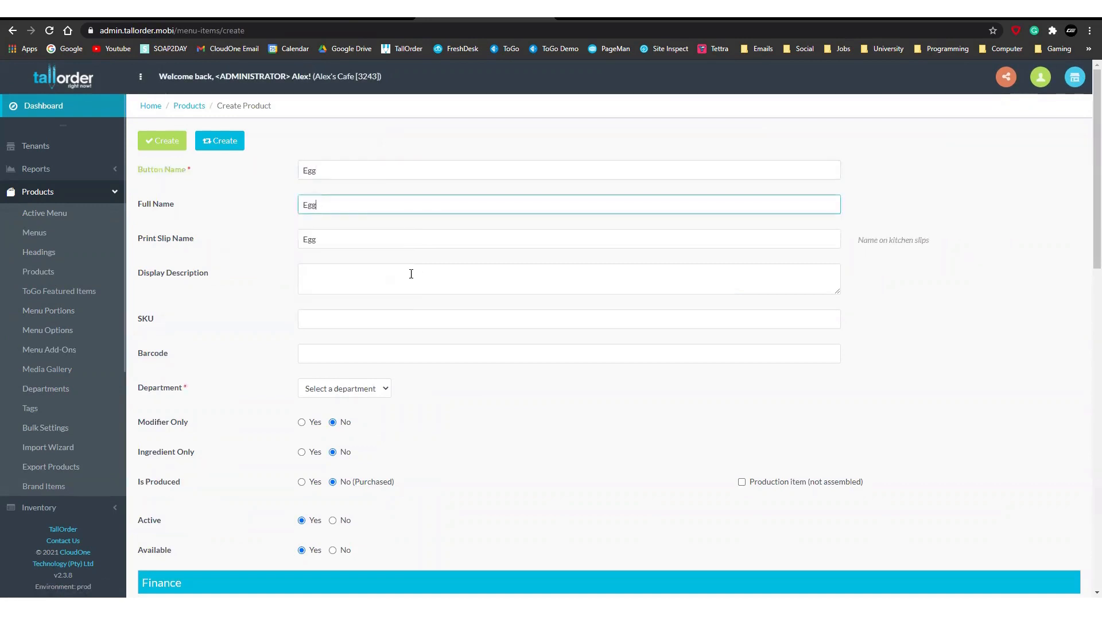
click(369, 277)
scroll(344, 281, down, 2)
click(324, 277)
click(326, 298)
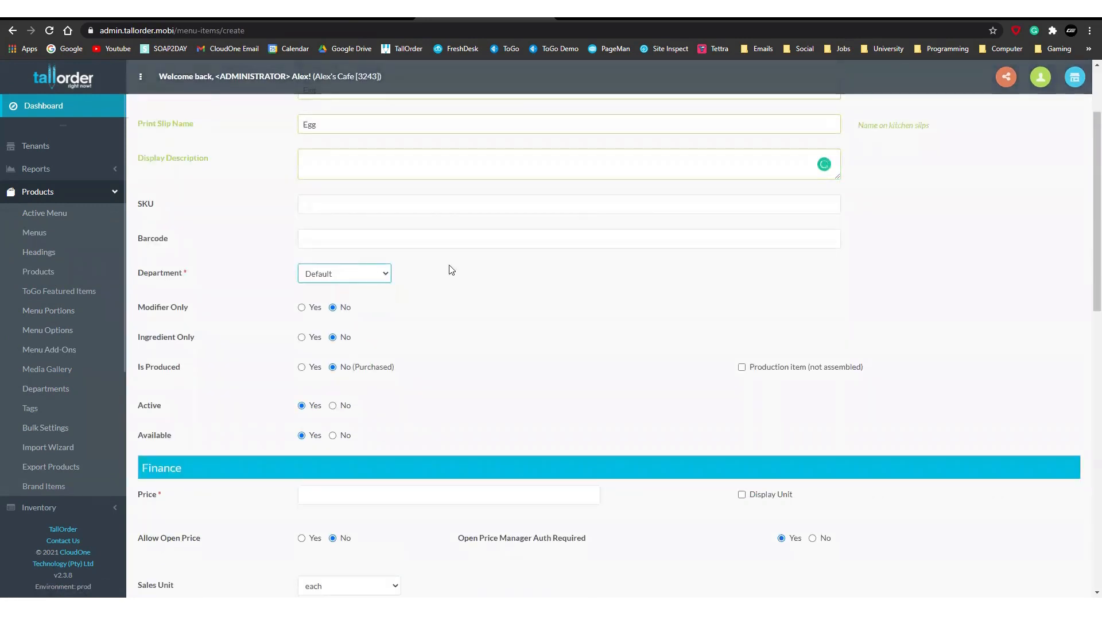
Set the new product's price to 6 and create it.
scroll(407, 304, down, 2)
scroll(401, 306, down, 1)
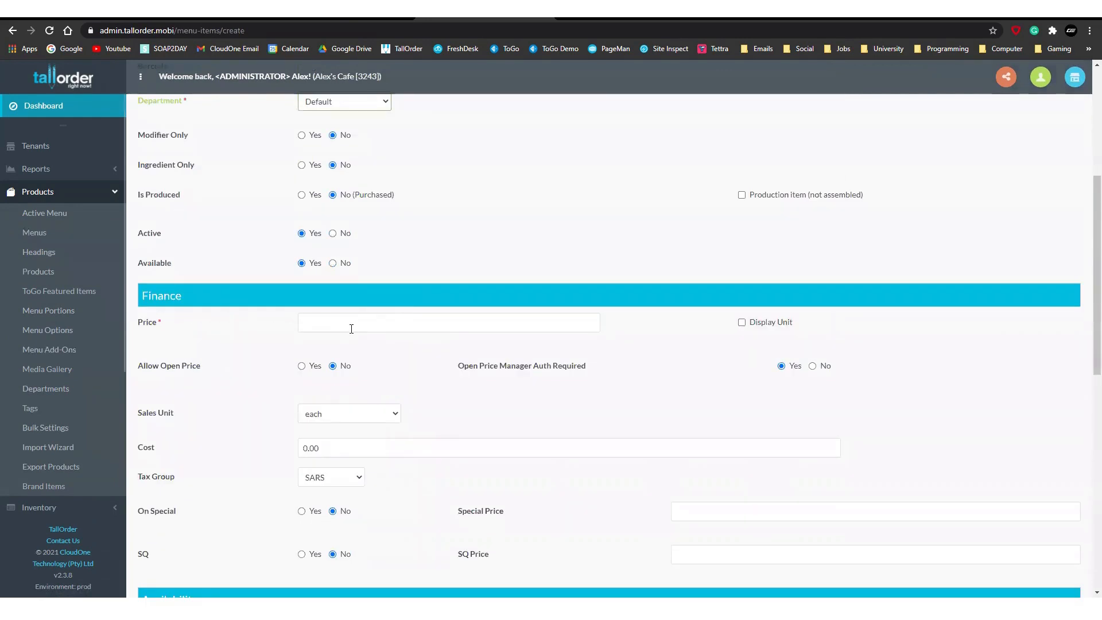
click(350, 323)
text(6)
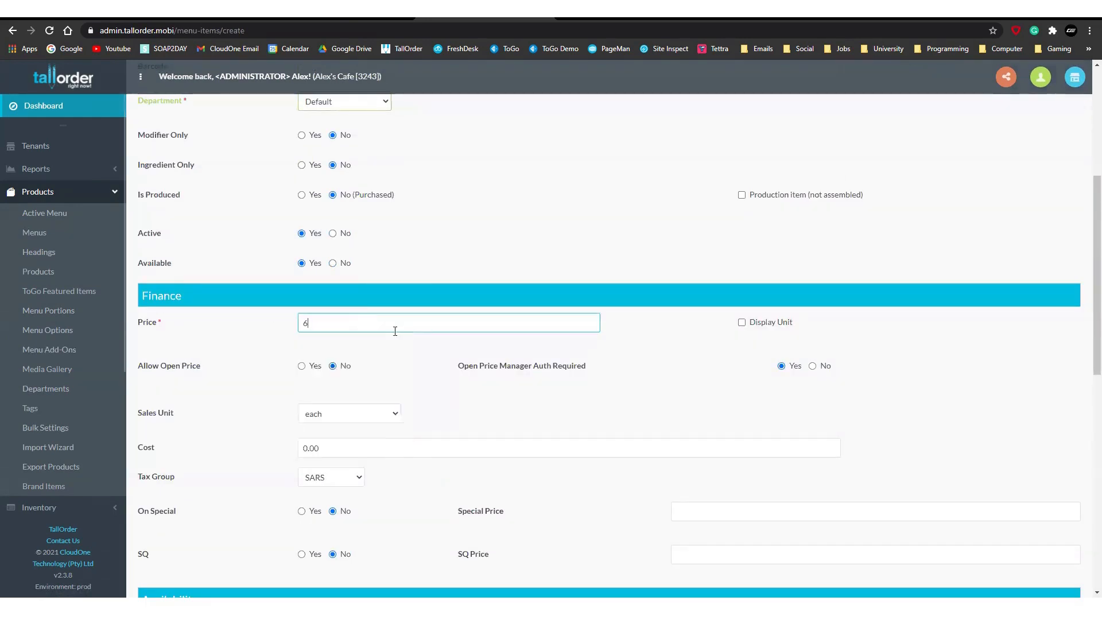
click(391, 348)
scroll(344, 396, down, 10)
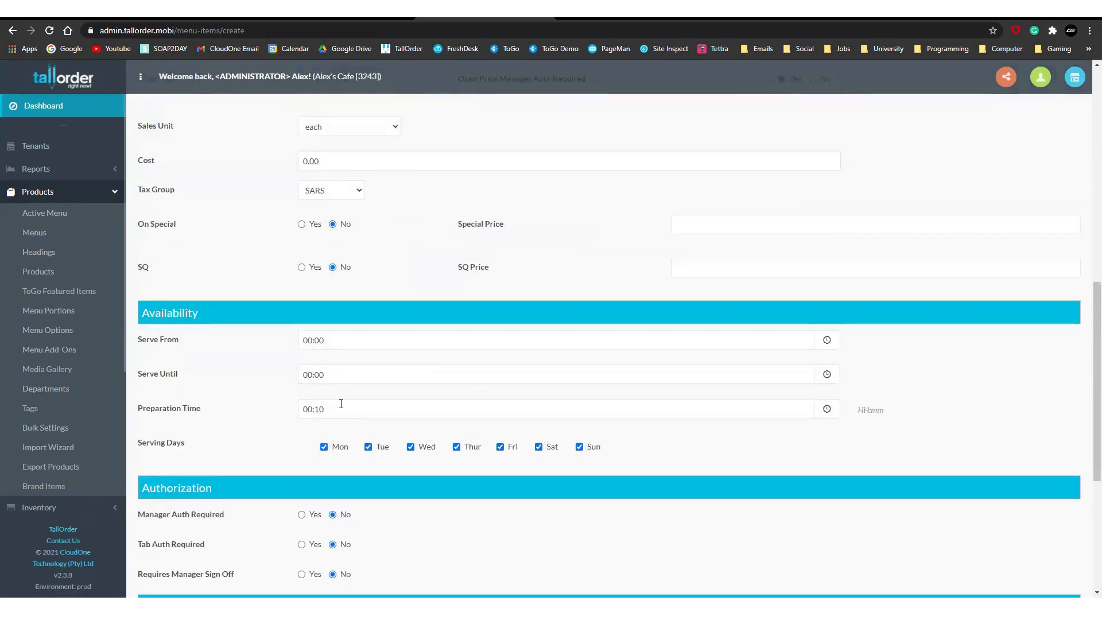
click(165, 532)
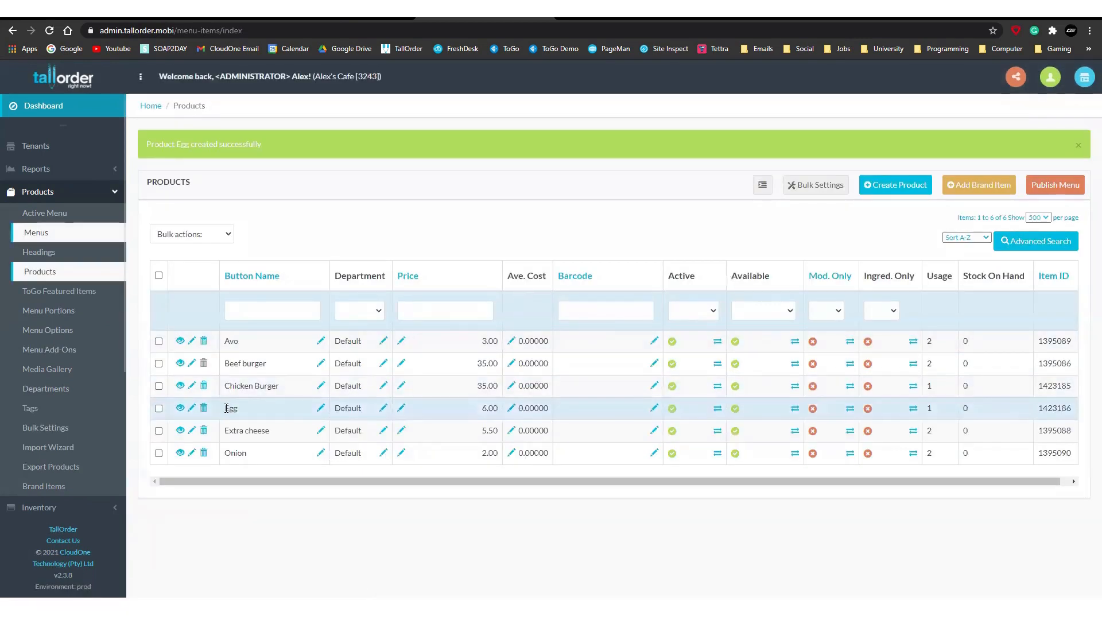
Create a menu add-on in the Add-On group using the Egg product.
click(71, 351)
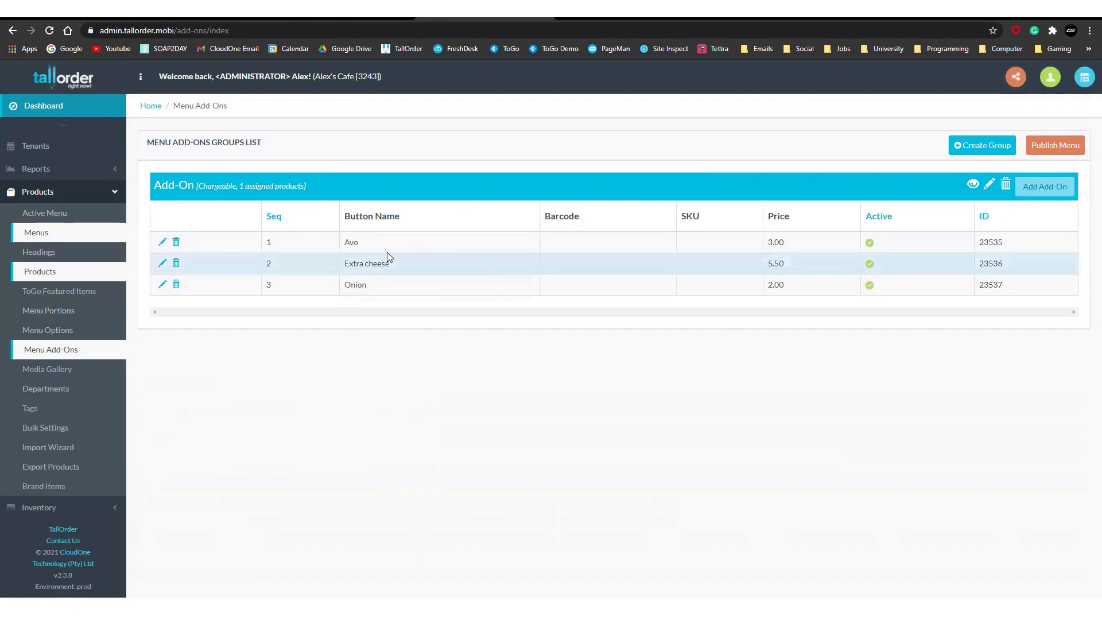
click(1043, 187)
click(453, 180)
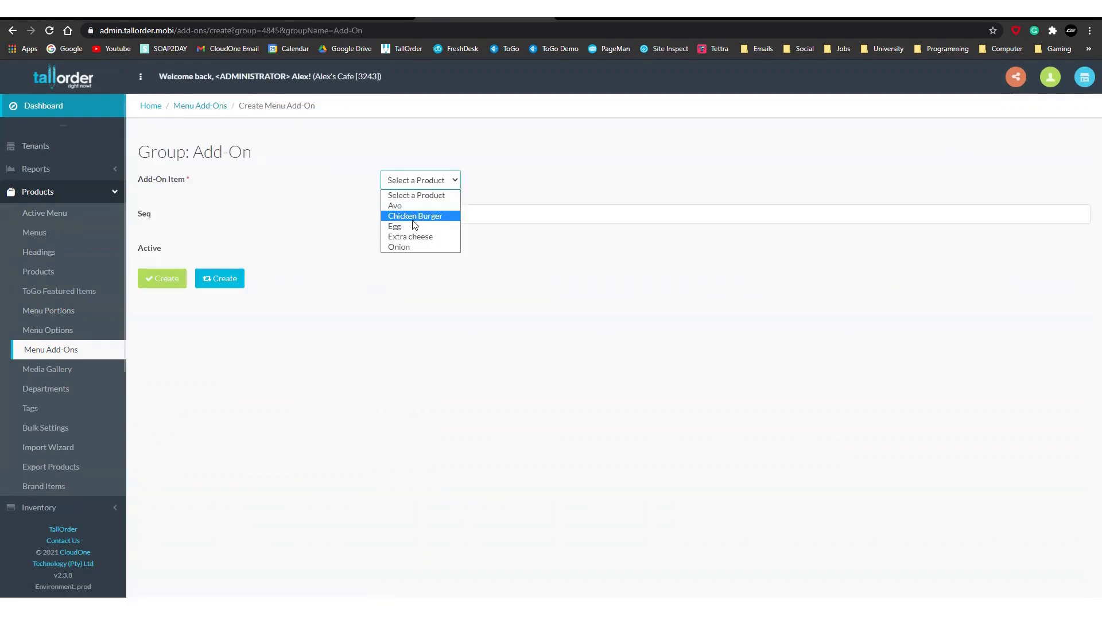
click(451, 224)
click(175, 280)
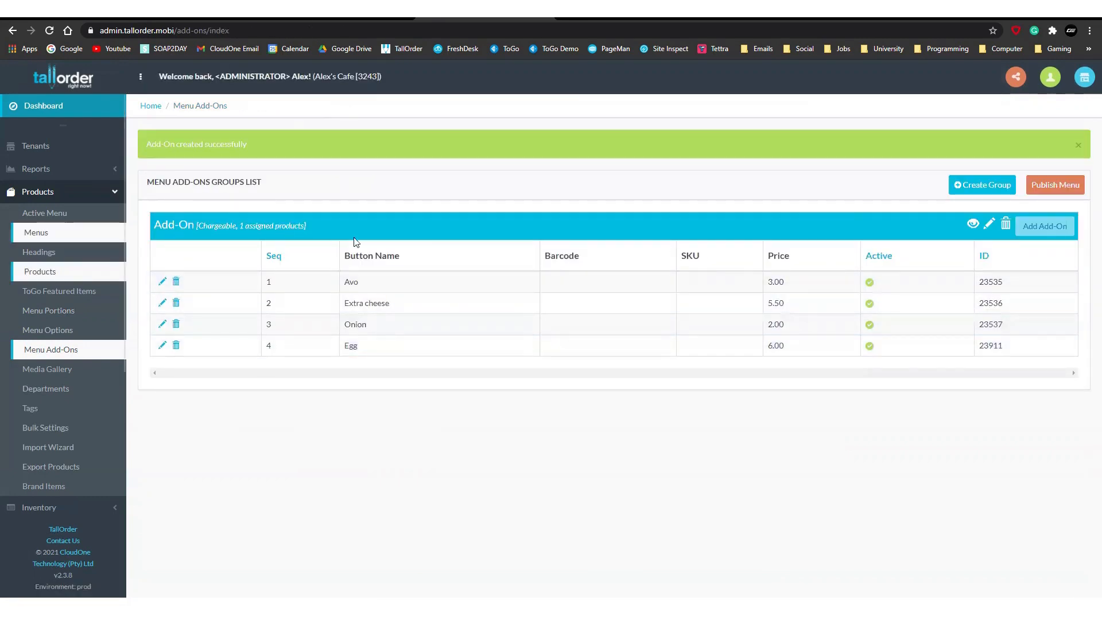
Open the details of the Add-On group, add Chicken Burger to its products, save the assignment and close the details.
click(972, 225)
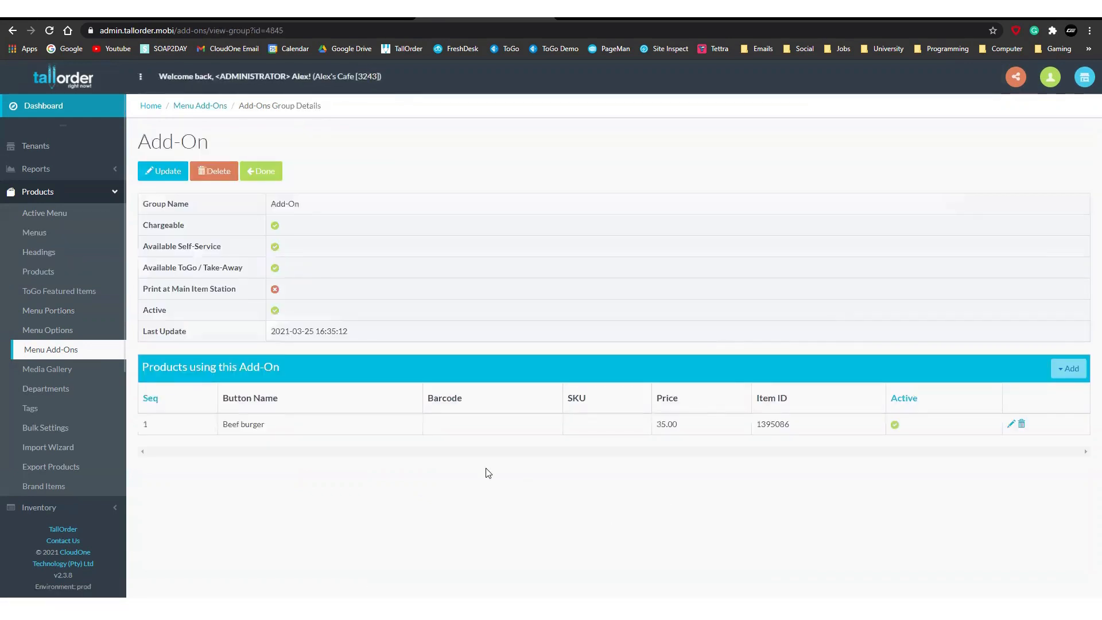
click(1067, 369)
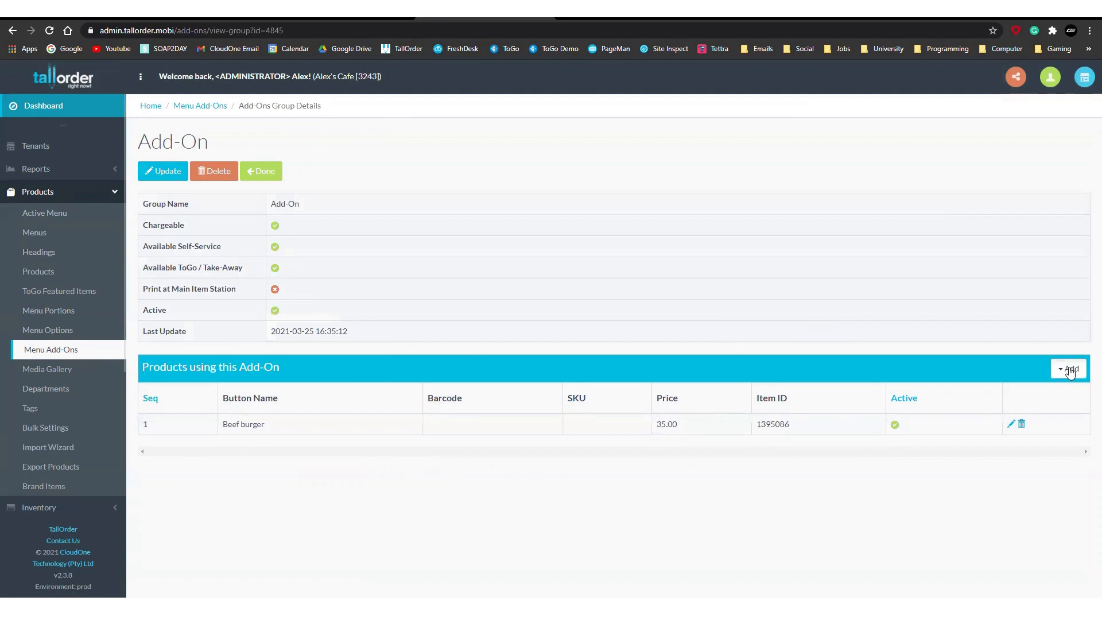
click(465, 434)
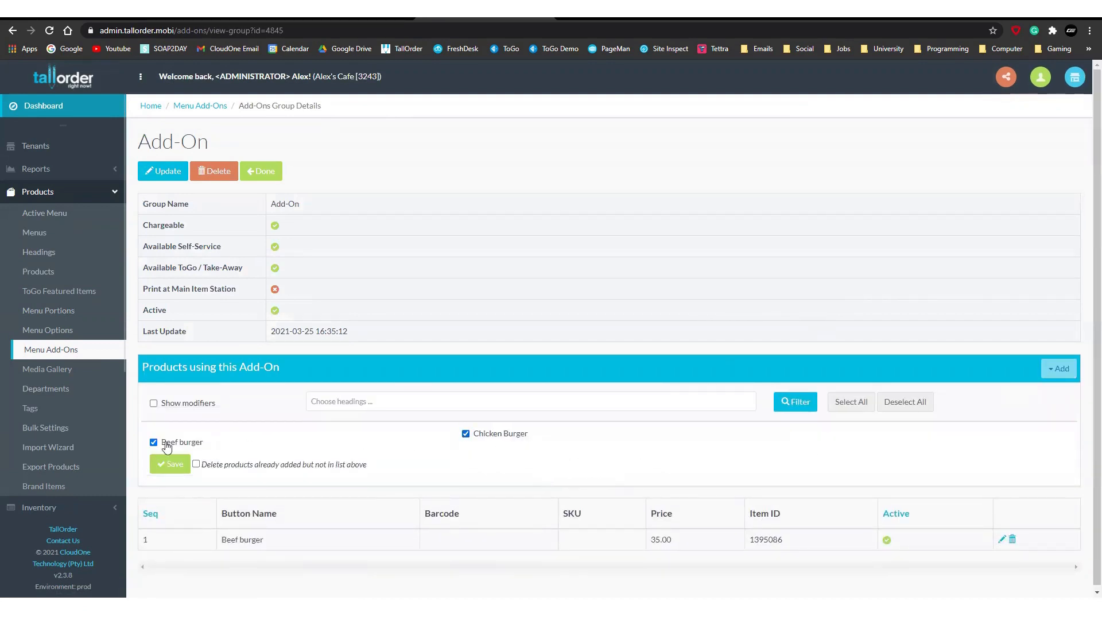
click(168, 465)
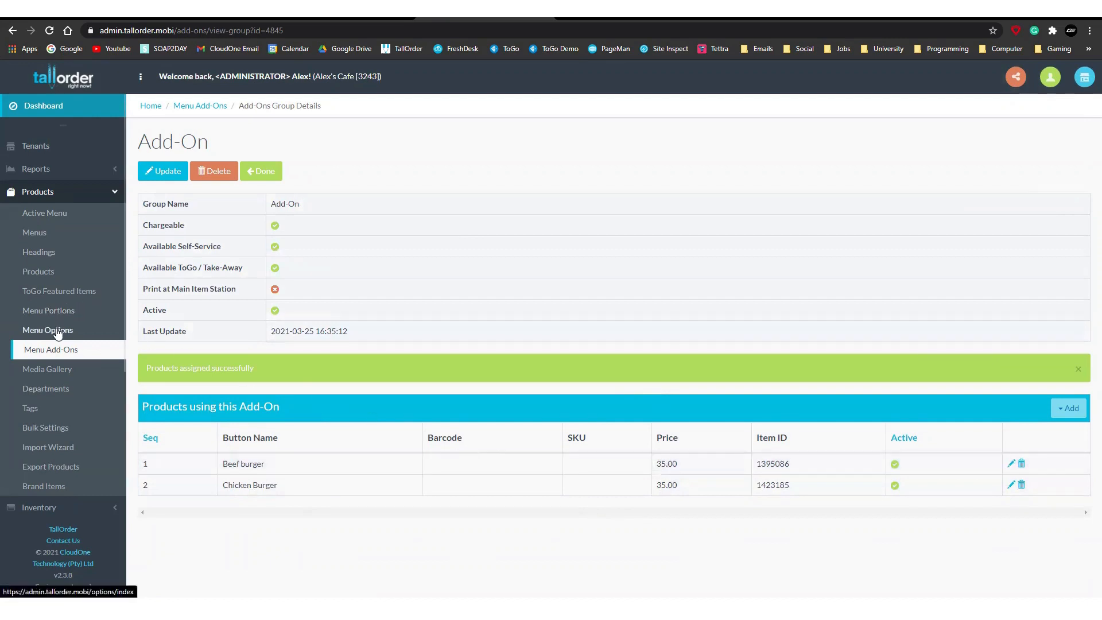
click(259, 171)
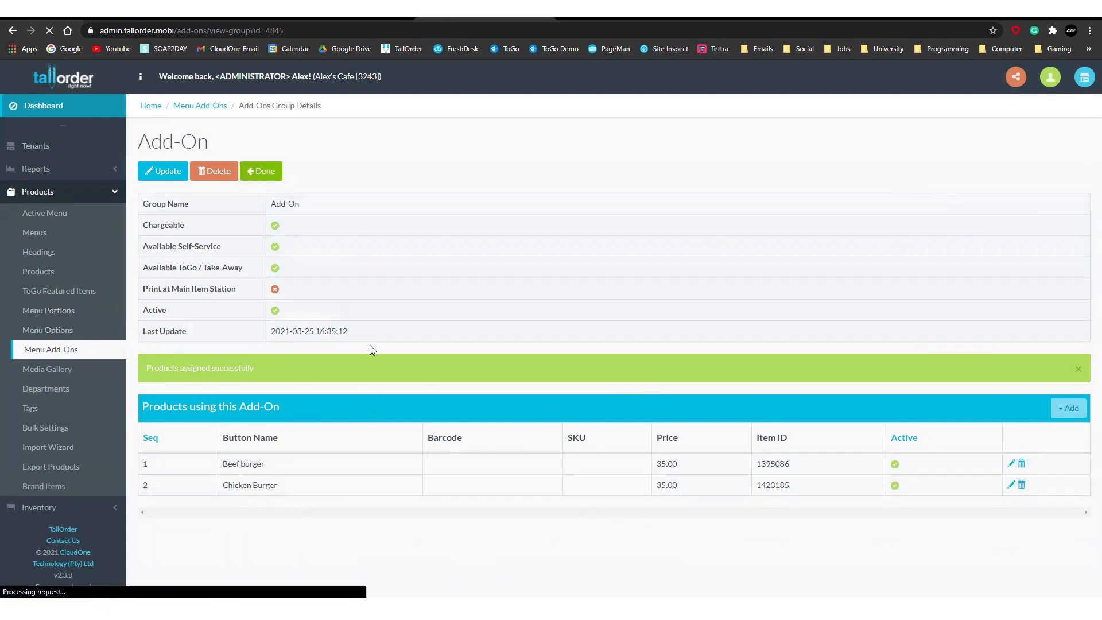
Place Chicken Burger under the Burgers heading in the active Main Menu and save the changes.
click(52, 214)
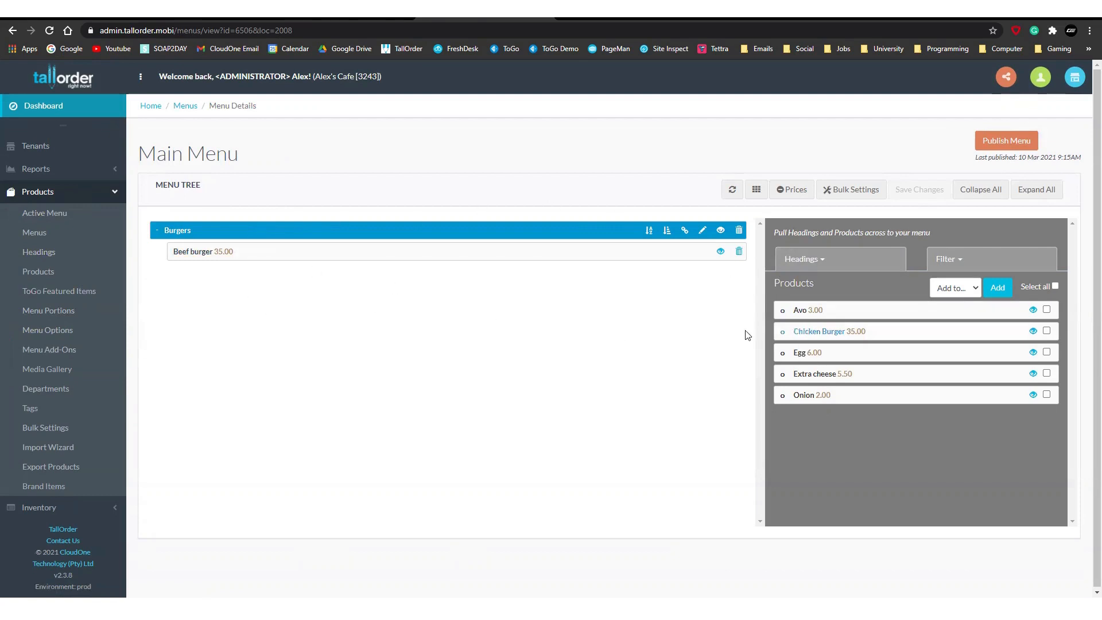
click(63, 192)
click(63, 195)
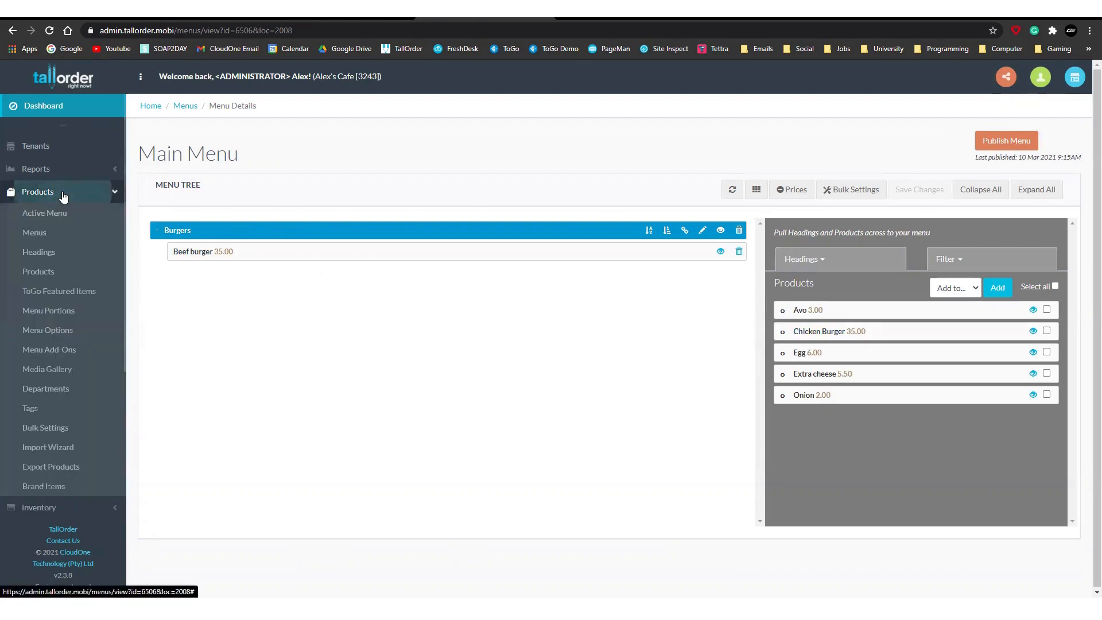
click(49, 219)
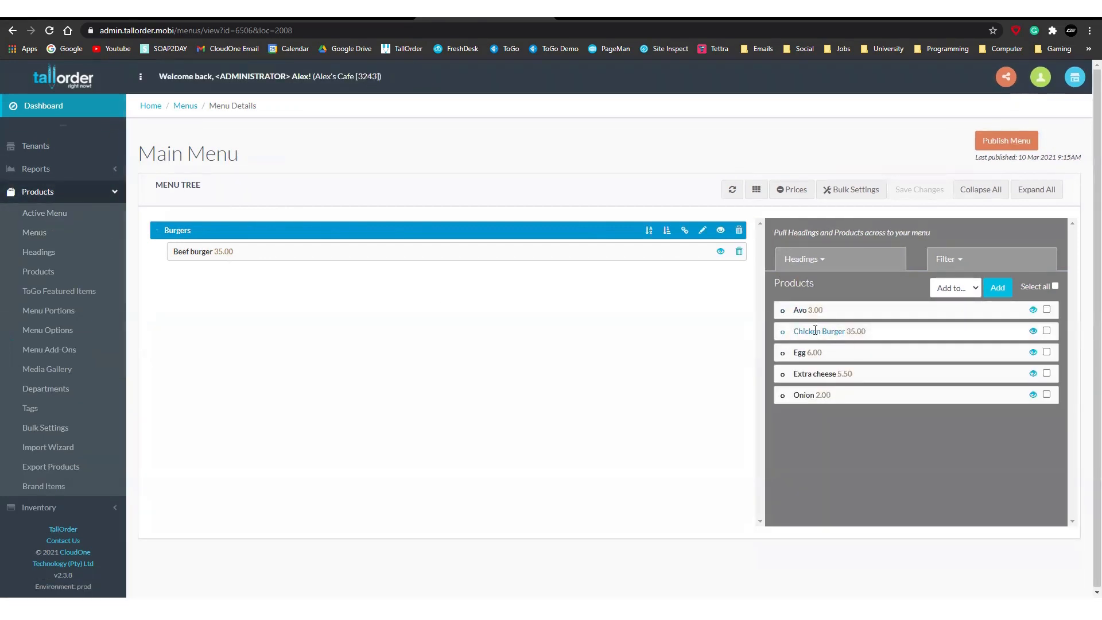
drag(835, 331, 265, 276)
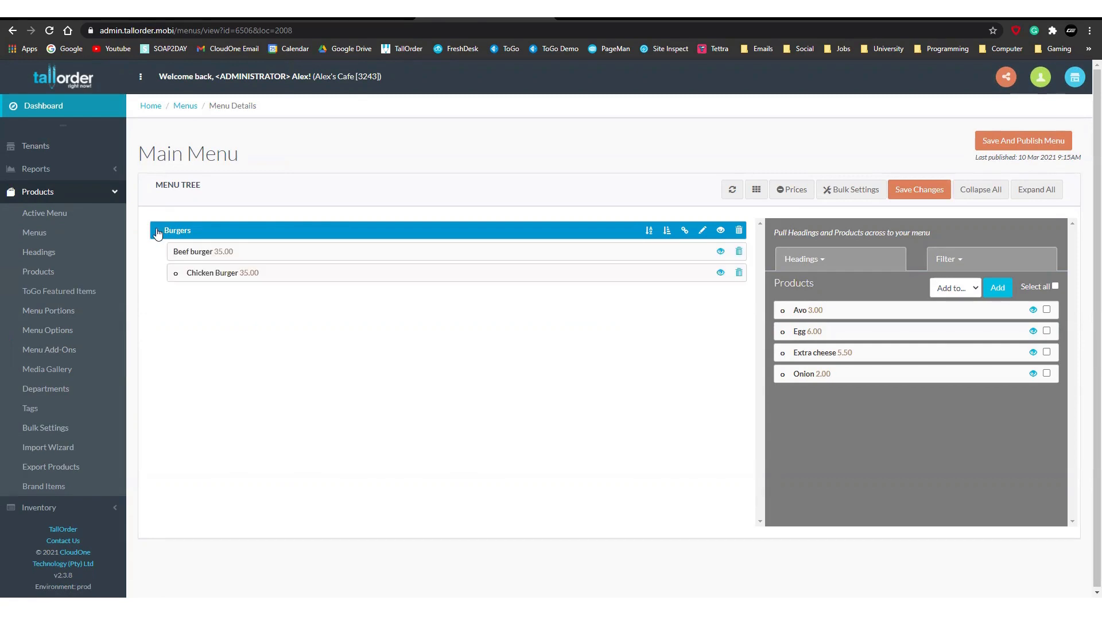
click(918, 189)
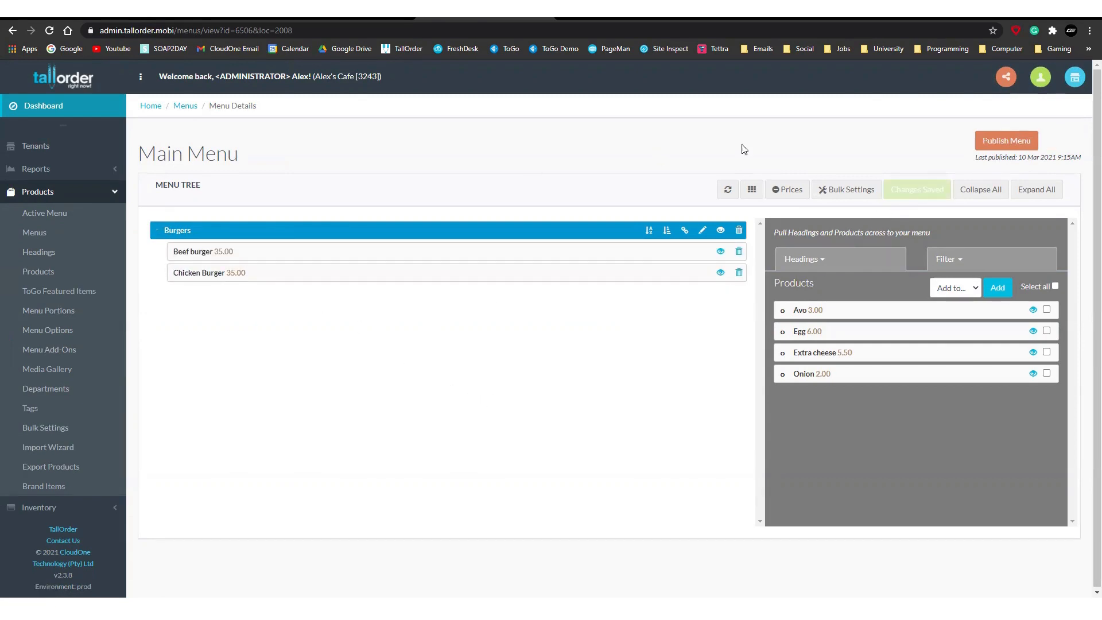
Switch to the TallOrder POS application and sign in with the user PIN.
click(1005, 78)
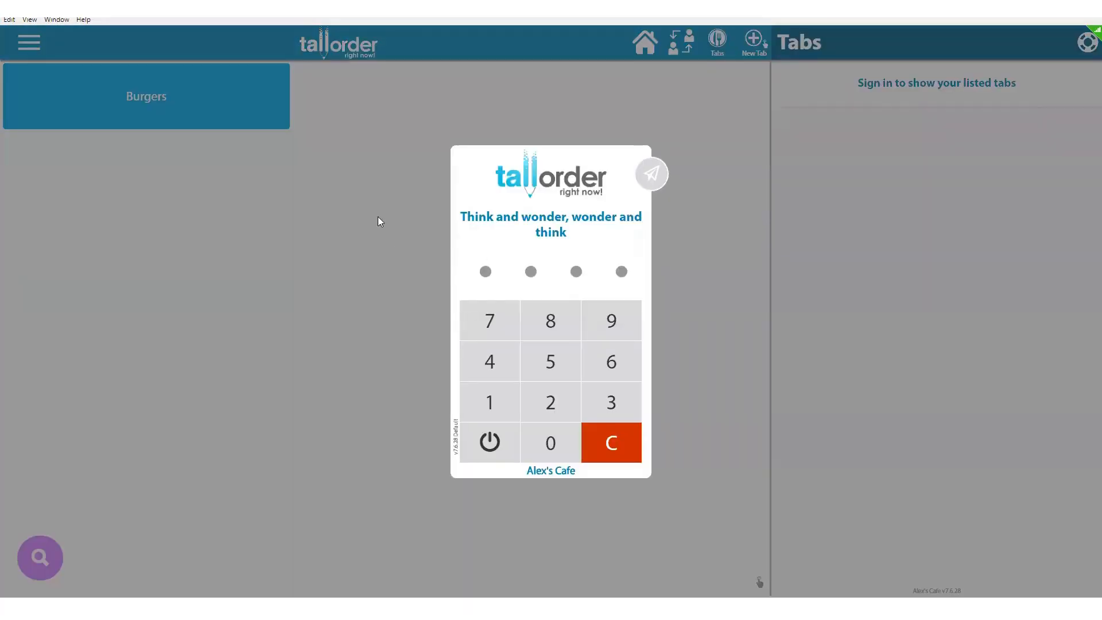
click(551, 442)
click(550, 443)
click(550, 442)
click(551, 442)
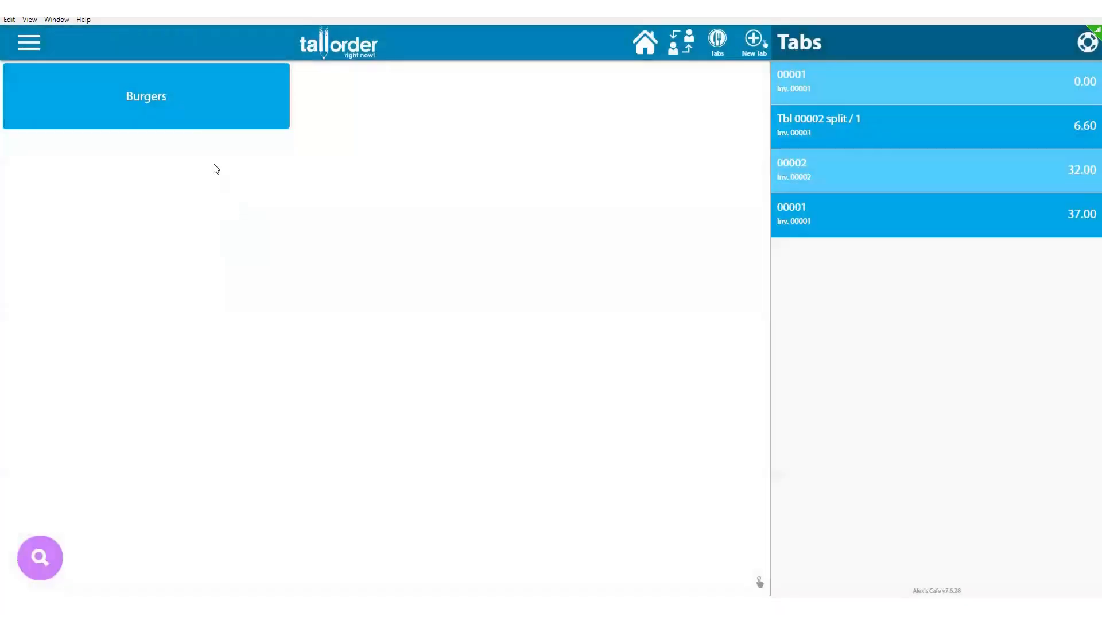
Open Chicken Burger from the Burgers heading to examine its sizes, served-with options and add-ons.
click(160, 101)
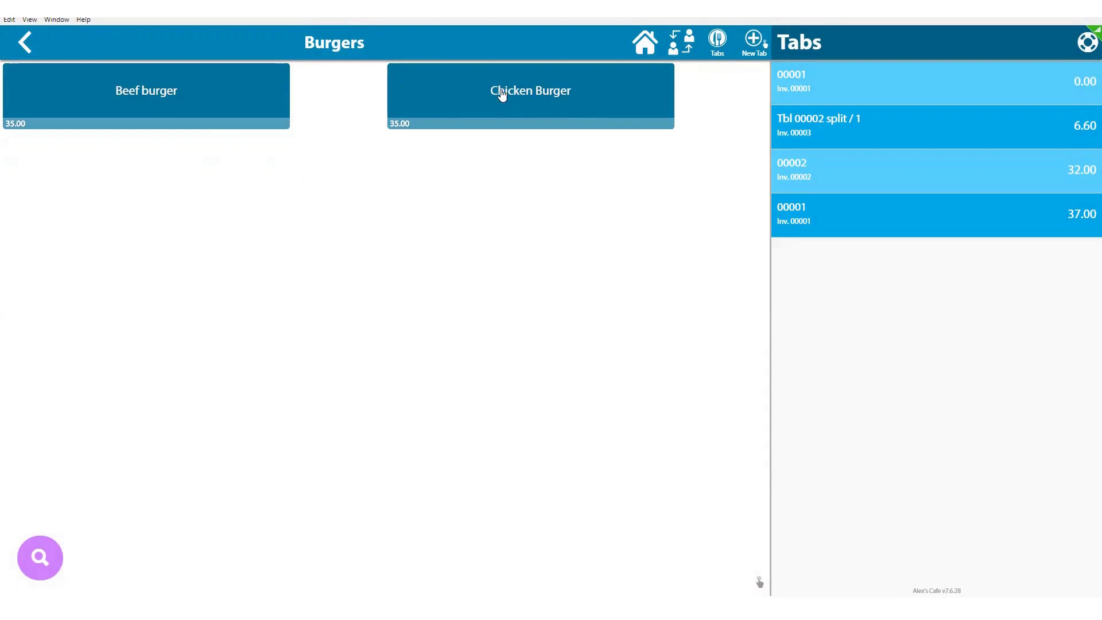
click(462, 101)
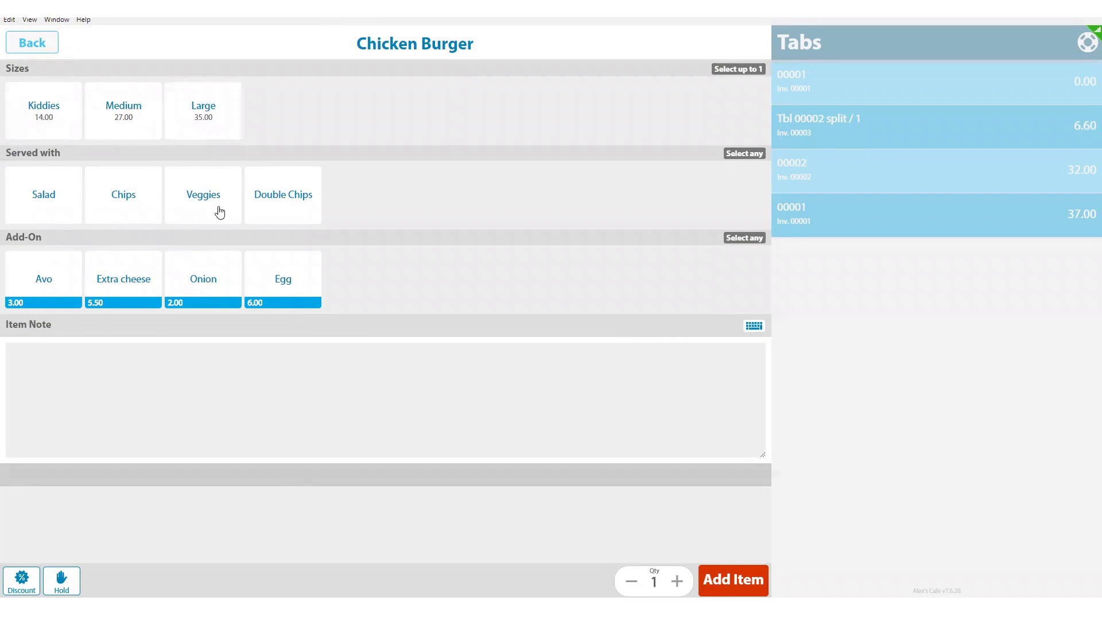
click(50, 39)
click(522, 91)
click(47, 47)
click(435, 105)
Add one Large Chicken Burger served with Double Chips and with the Extra cheese add-on to the order.
click(221, 118)
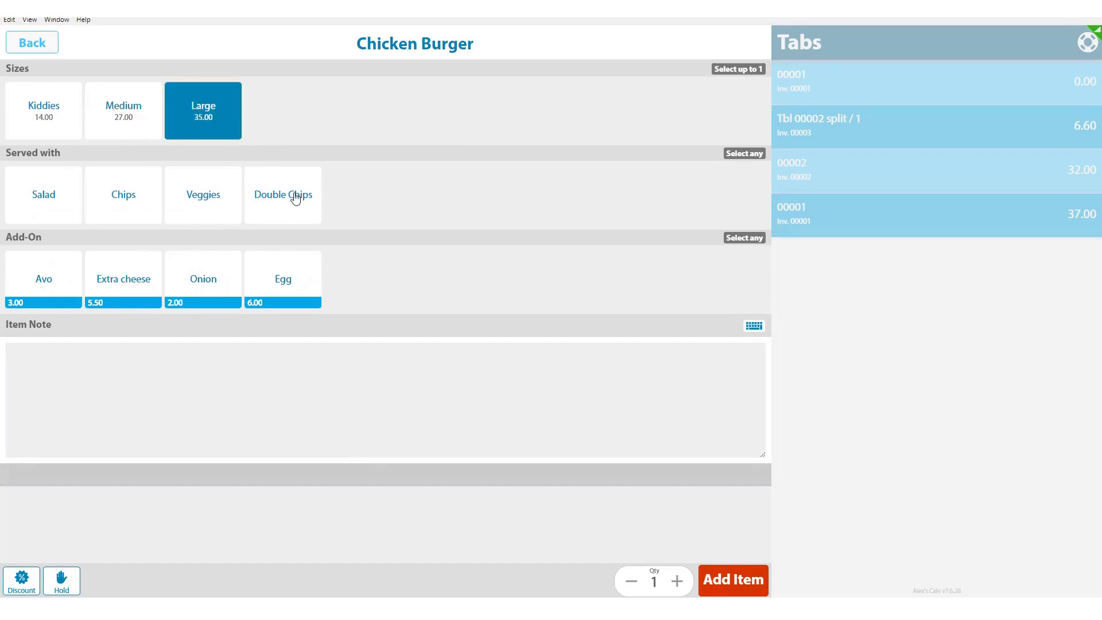
click(295, 197)
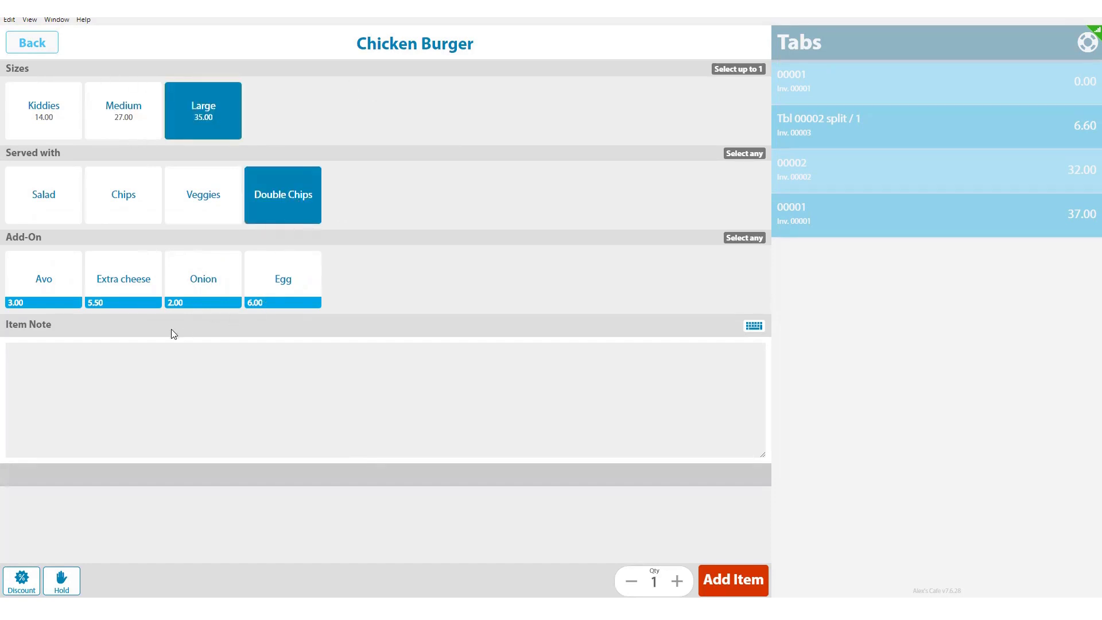
click(128, 282)
click(727, 583)
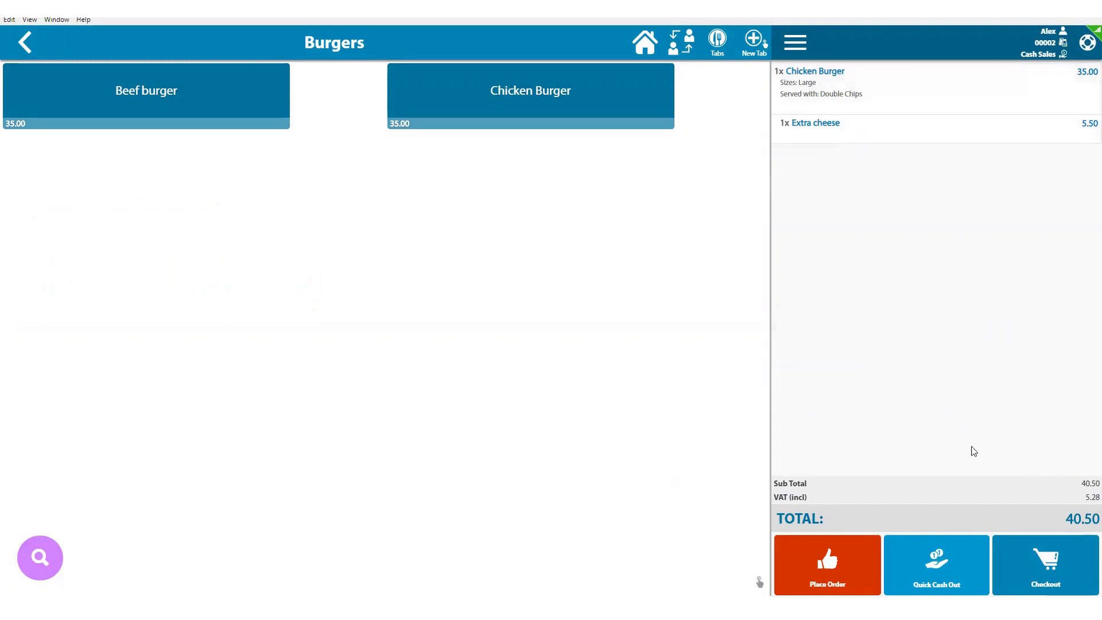
Place the Chicken Burger order and complete its checkout in cash for the full balance of 40.50.
click(839, 570)
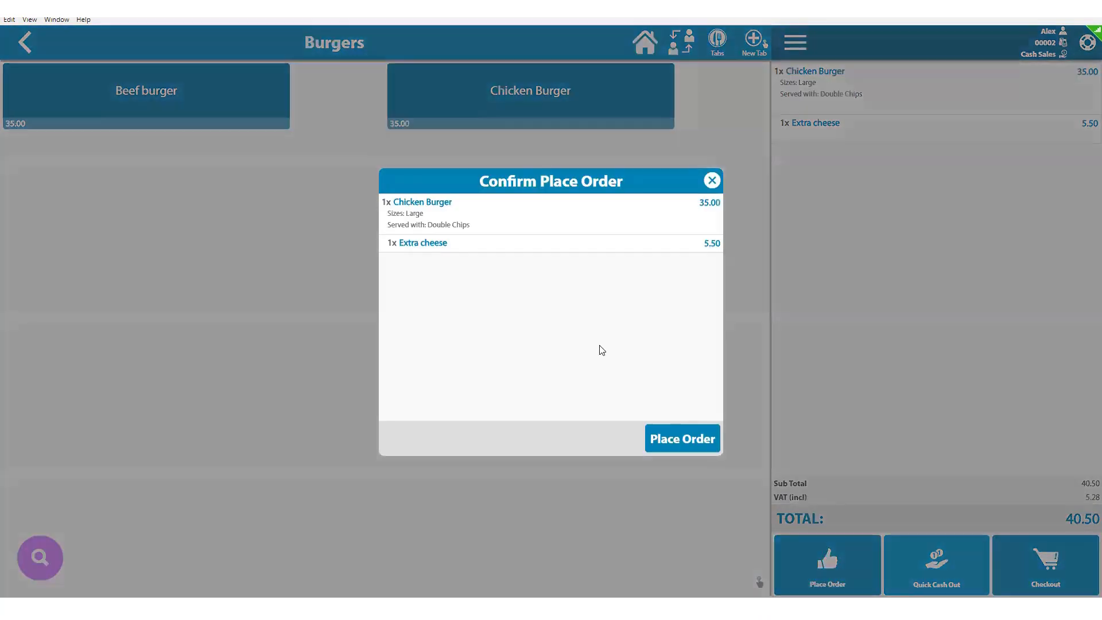
click(669, 433)
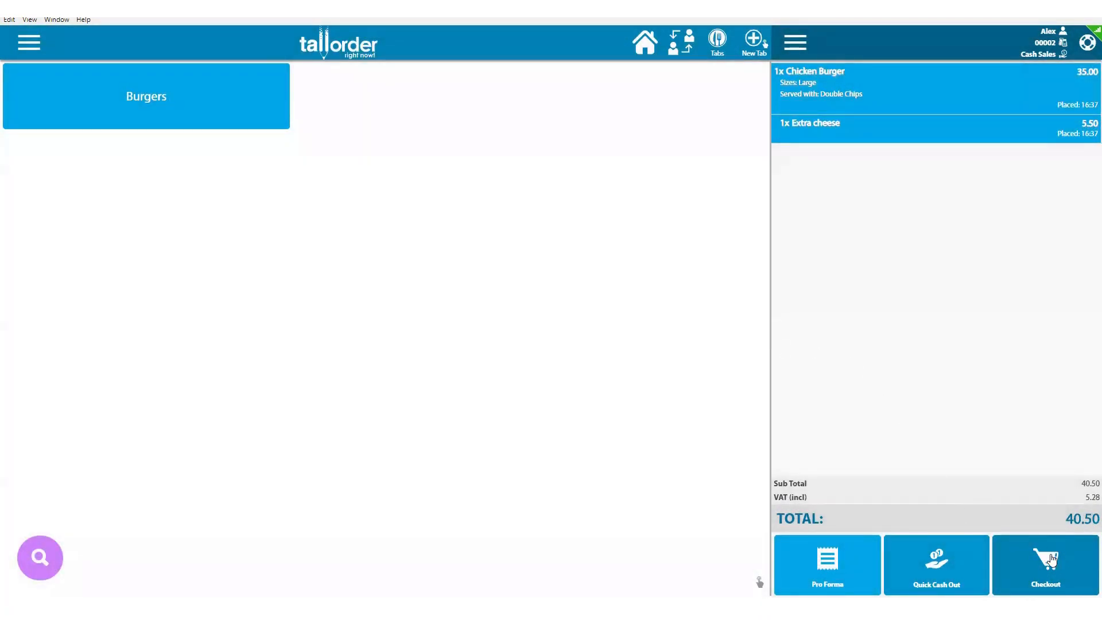
click(1050, 560)
click(509, 339)
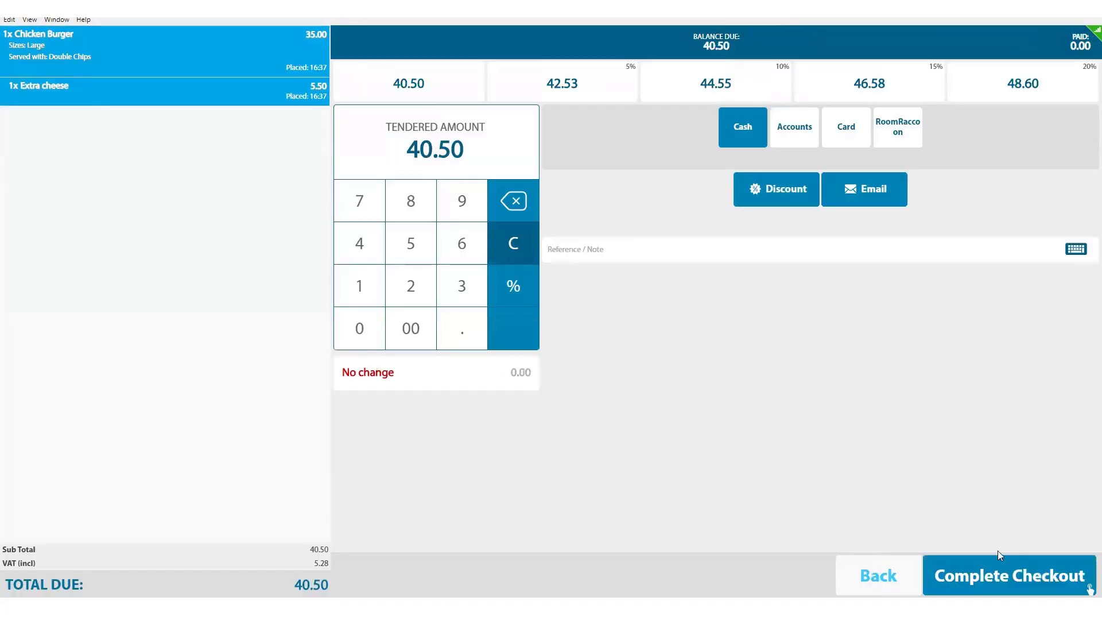
click(970, 570)
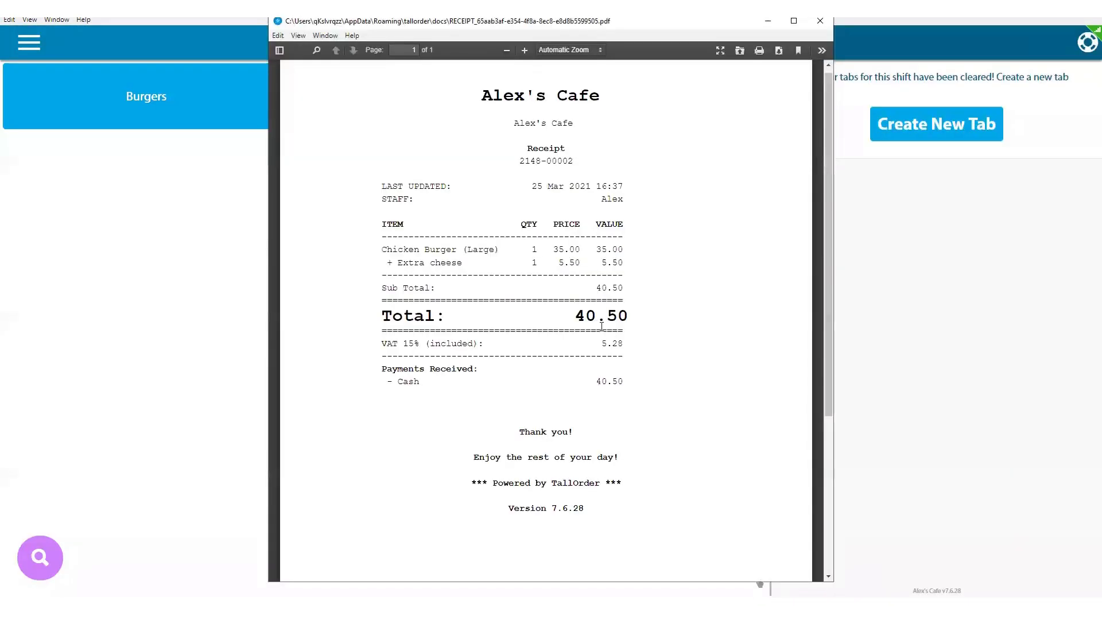
Examine the Chicken Burger and Extra cheese lines on the generated receipt.
drag(383, 248, 516, 250)
click(474, 256)
drag(396, 262, 475, 263)
click(471, 264)
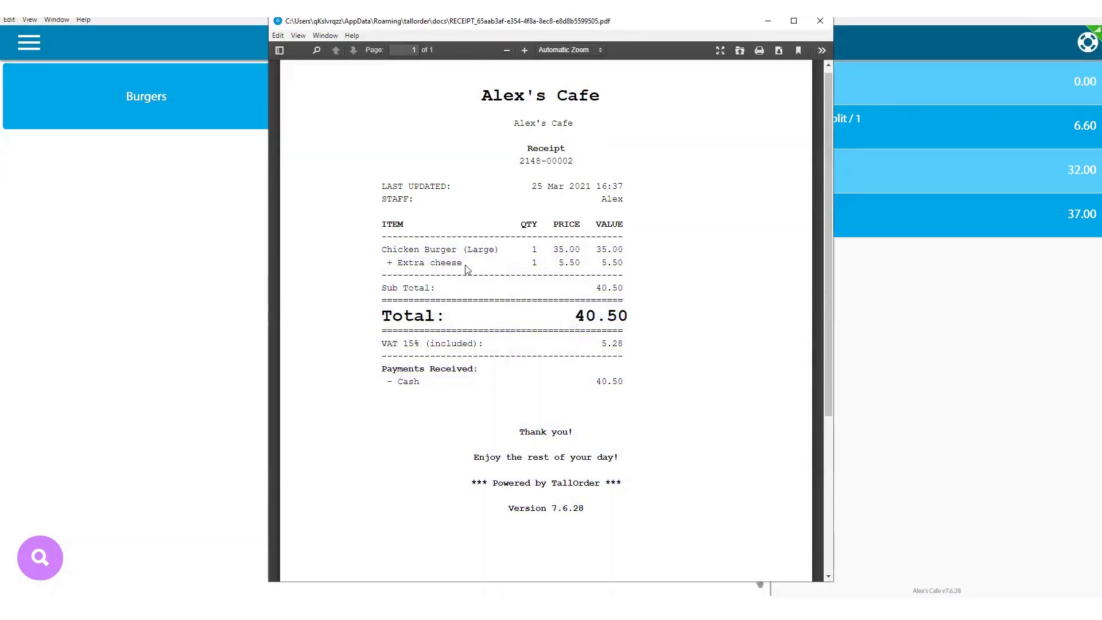